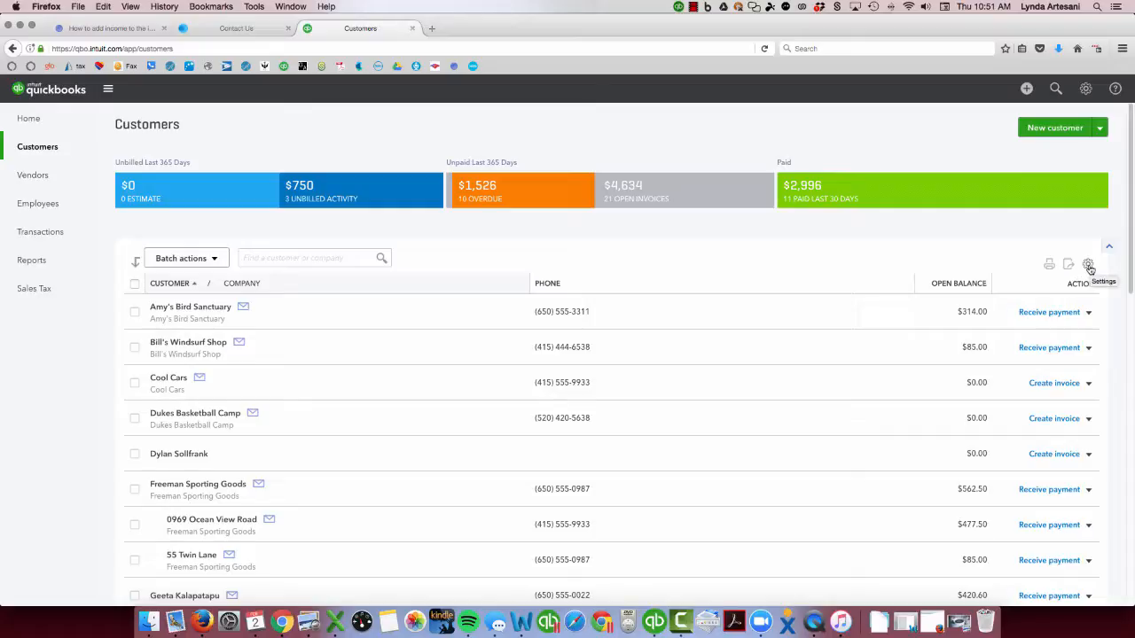
# Include inactive customers in the customer list and show the Address and Email columns.
pyautogui.click(1089, 267)
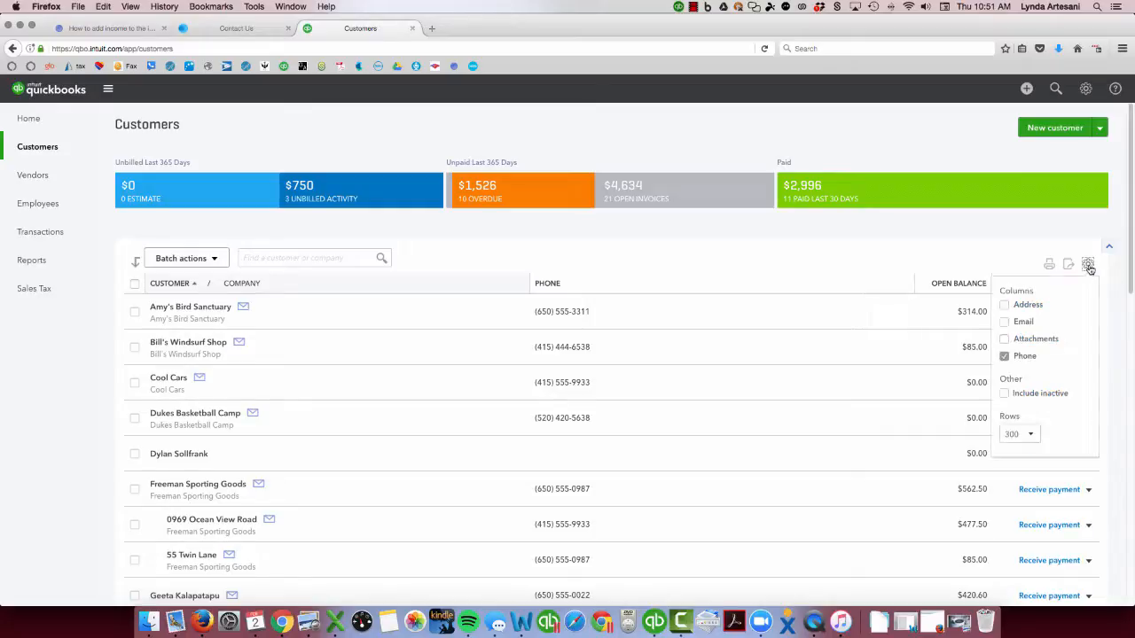
pyautogui.click(1006, 395)
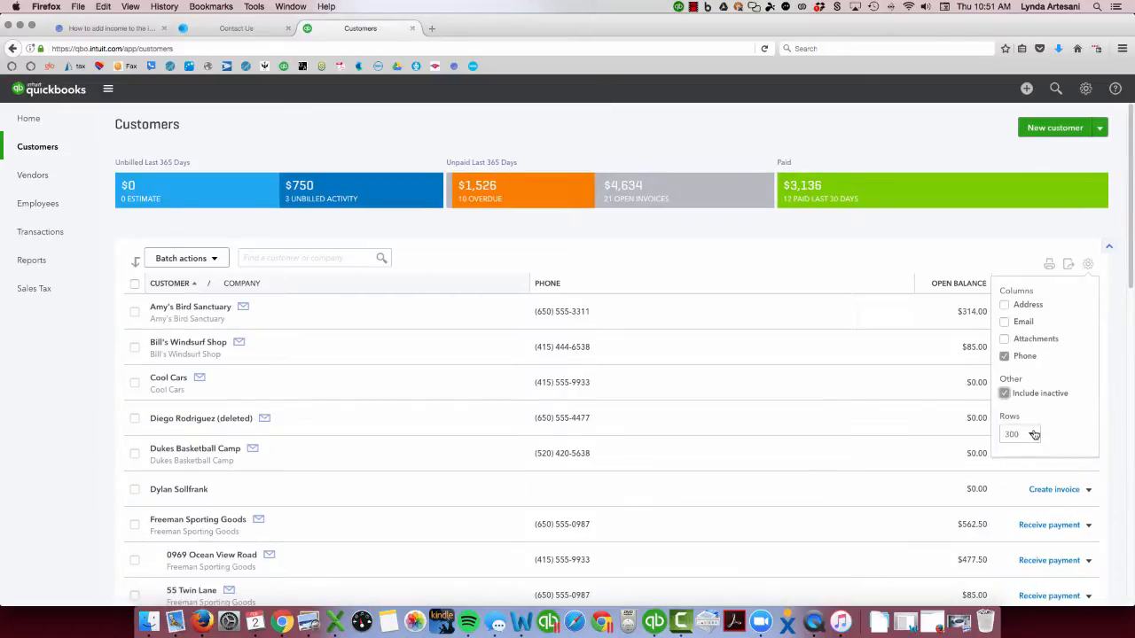
pyautogui.click(1006, 306)
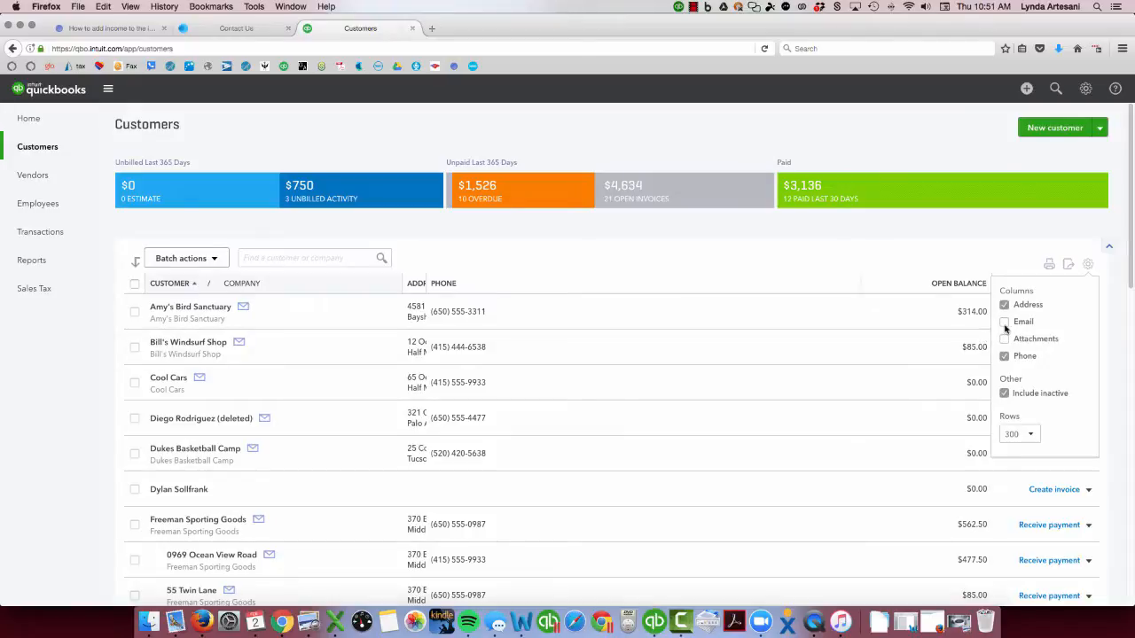
pyautogui.click(1005, 323)
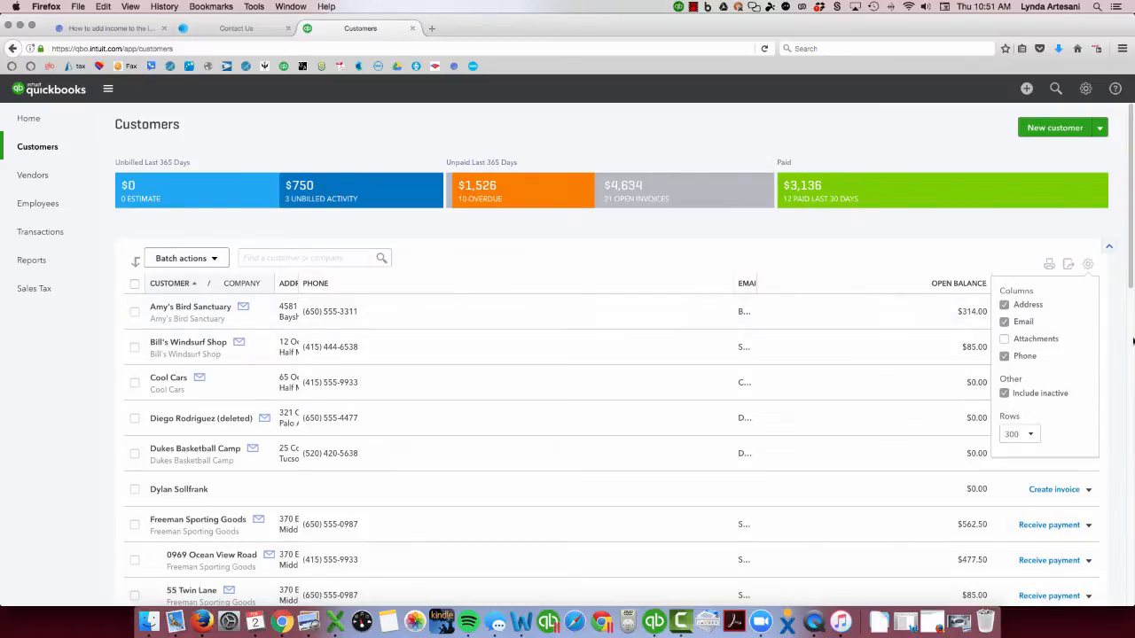
pyautogui.click(925, 250)
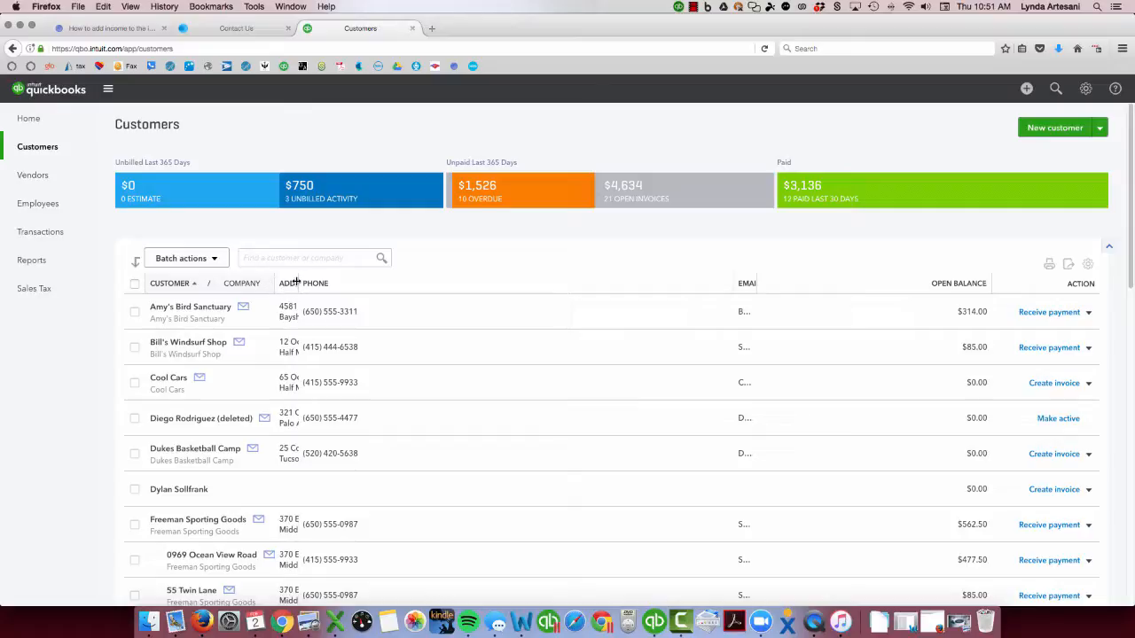
# Resize the customer list columns, widening Address and Email and narrowing Phone, so addresses and e-mails can be read in full.
pyautogui.moveTo(297, 284); pyautogui.dragTo(611, 296)
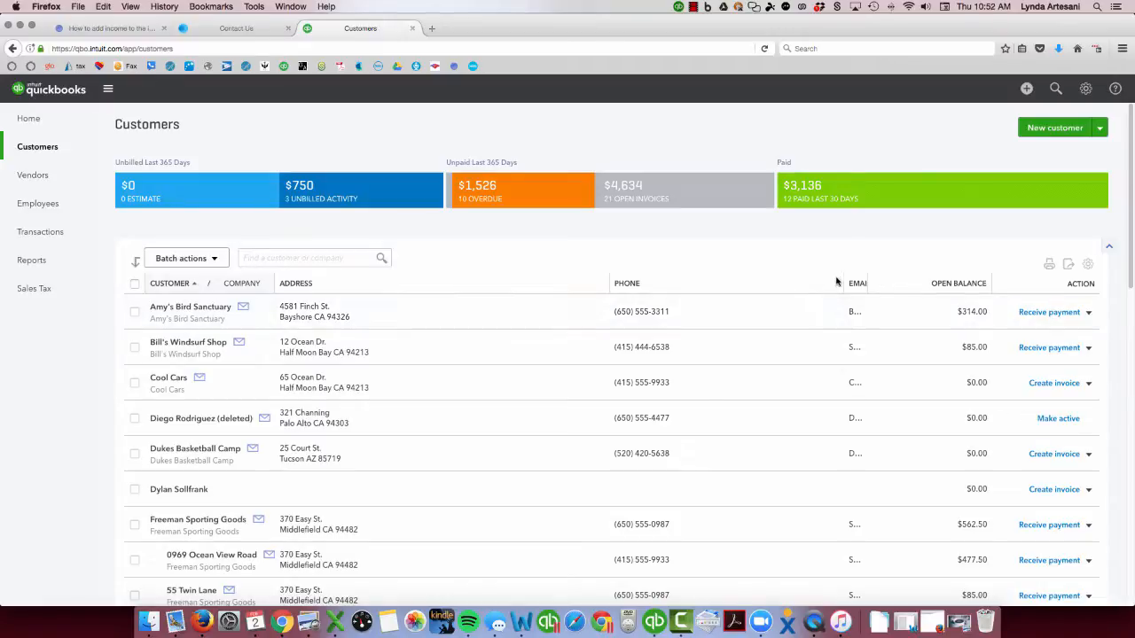
pyautogui.moveTo(844, 282); pyautogui.dragTo(714, 286)
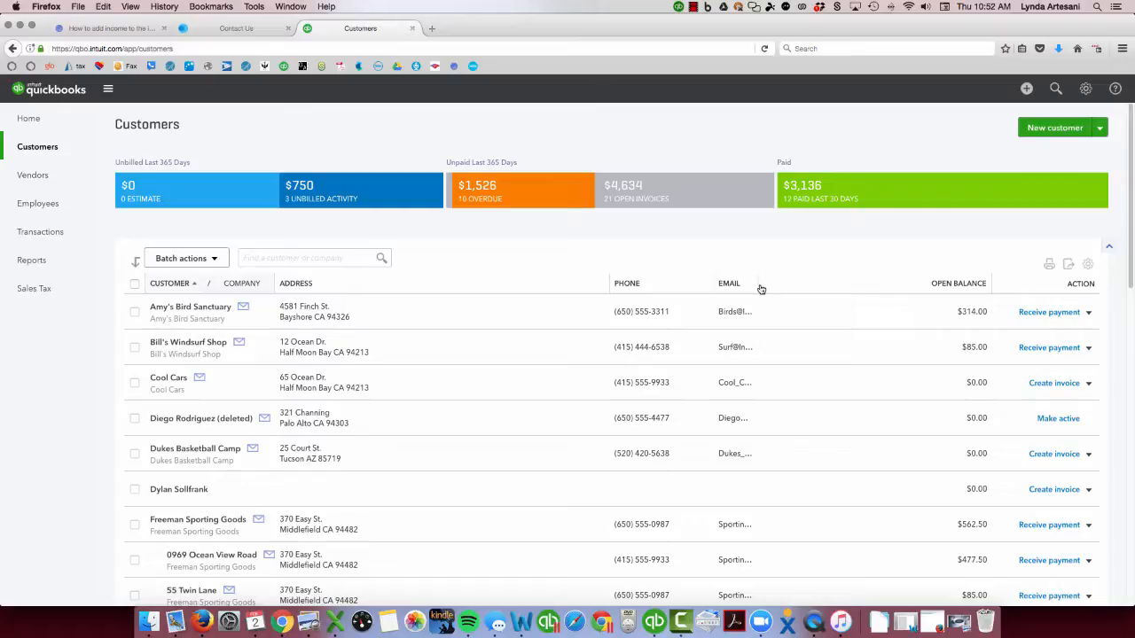
pyautogui.moveTo(760, 289); pyautogui.dragTo(947, 292)
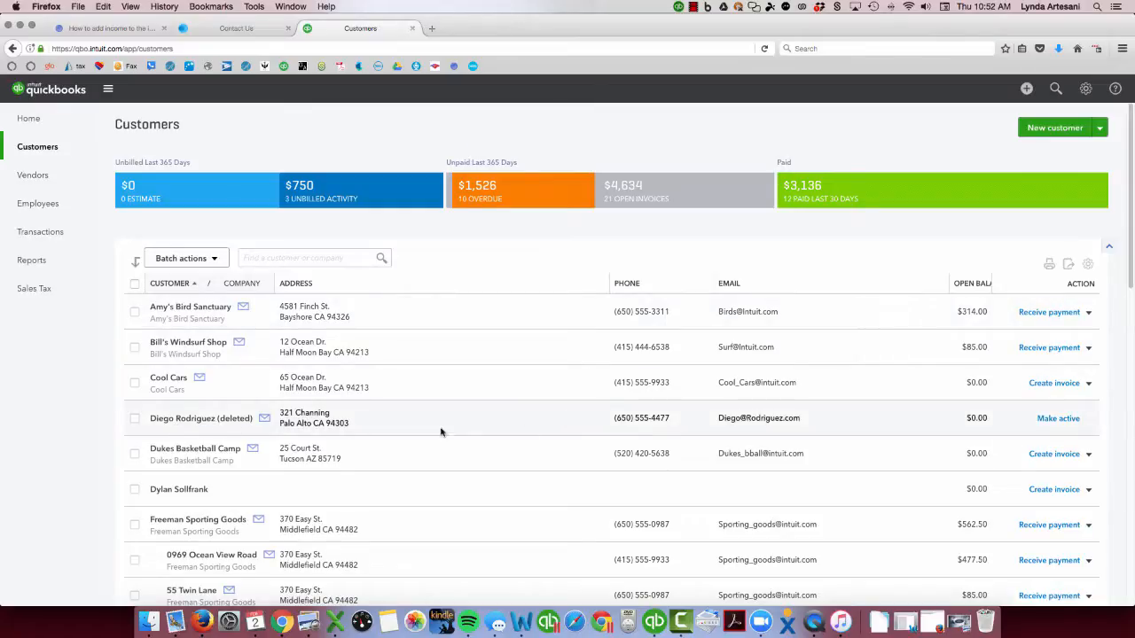
# Make the deleted customer active again and set the customer list to 50 rows.
pyautogui.click(1058, 418)
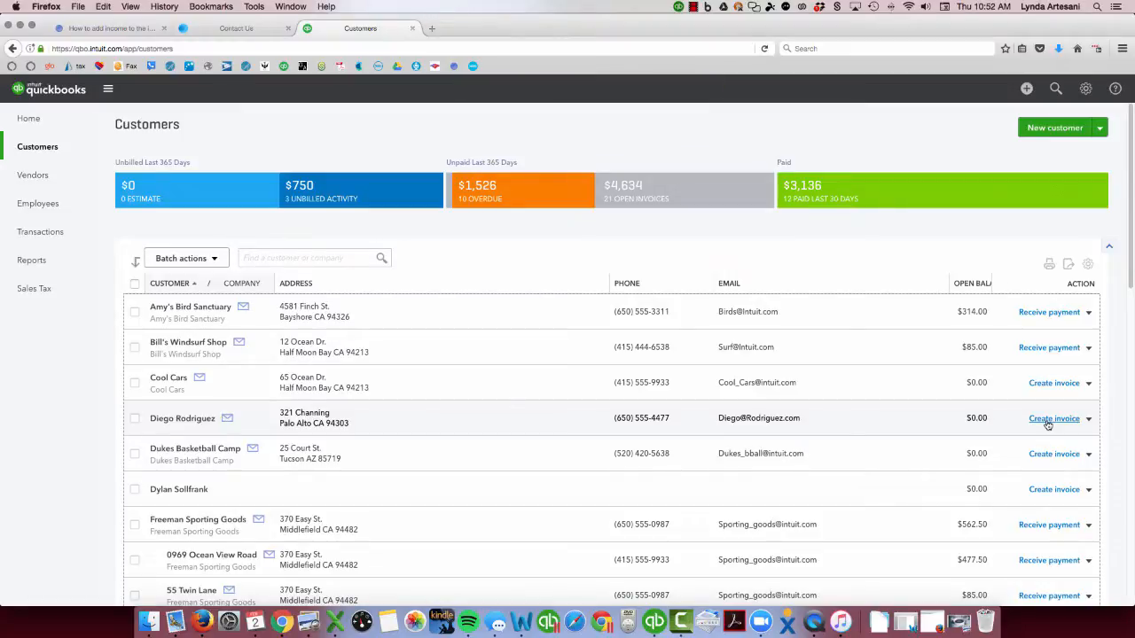
pyautogui.click(1088, 264)
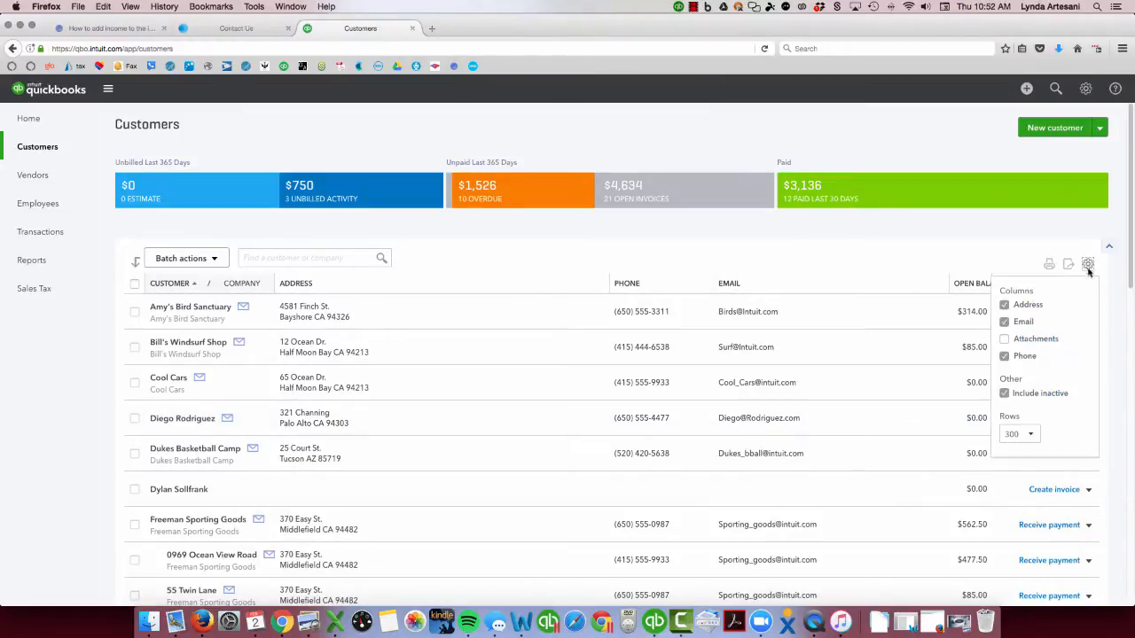
pyautogui.click(1031, 435)
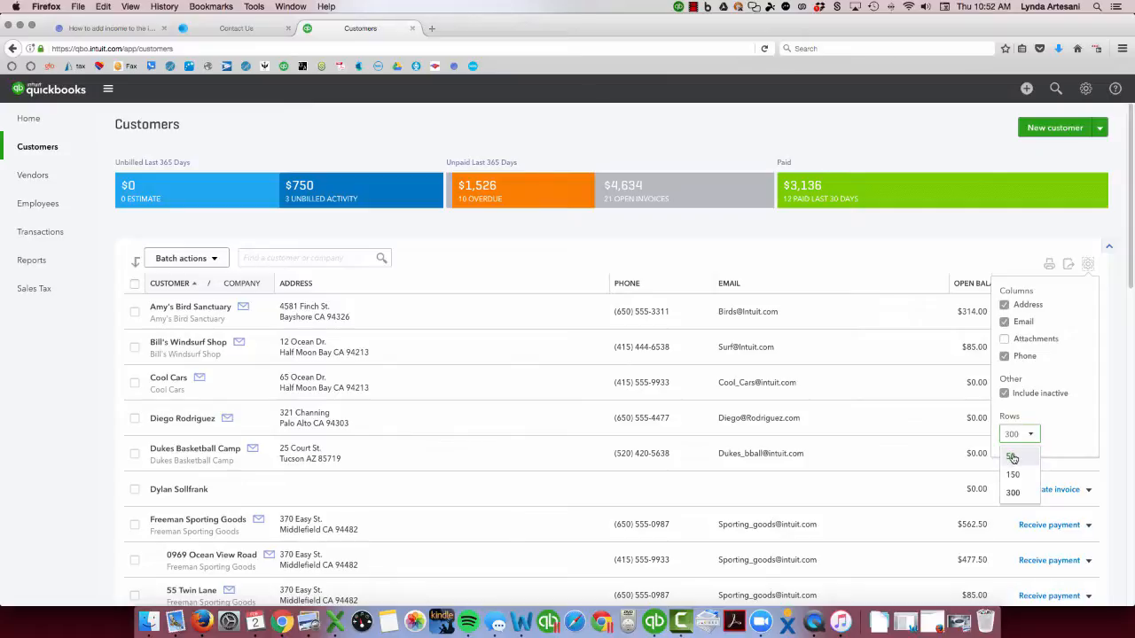
pyautogui.click(1012, 456)
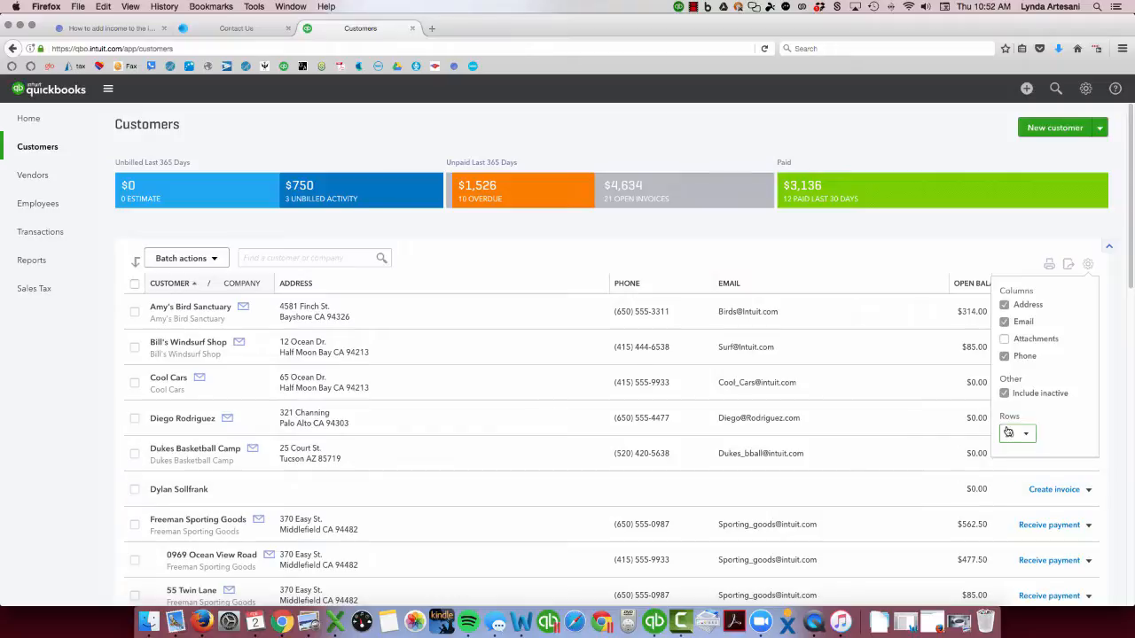
pyautogui.scroll(-10, 760, 568)
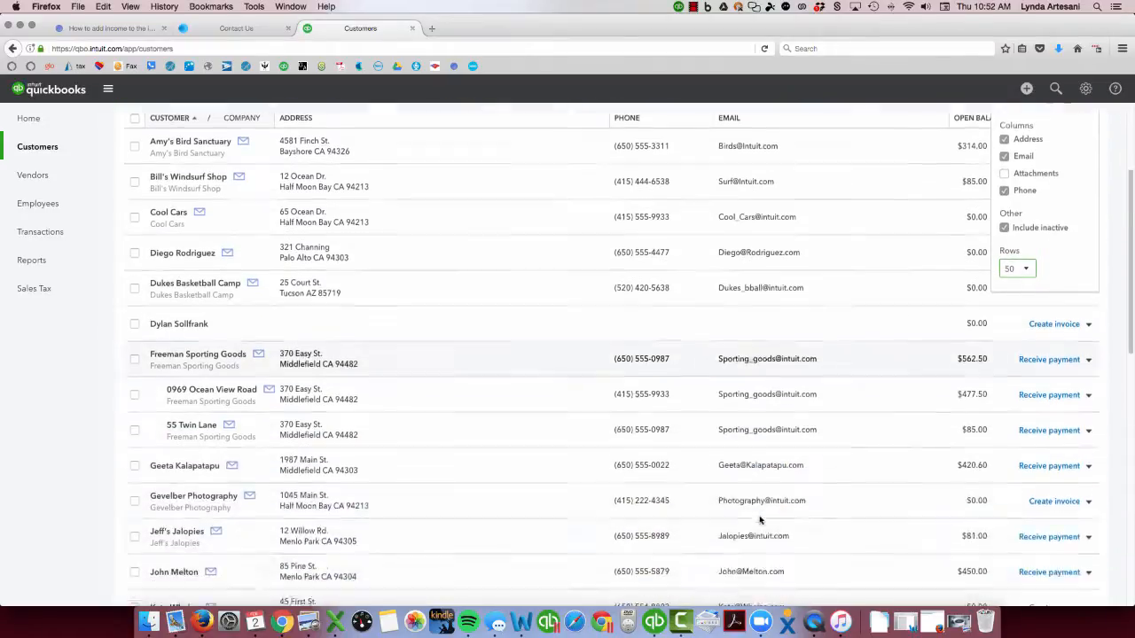
pyautogui.scroll(-6, 760, 520)
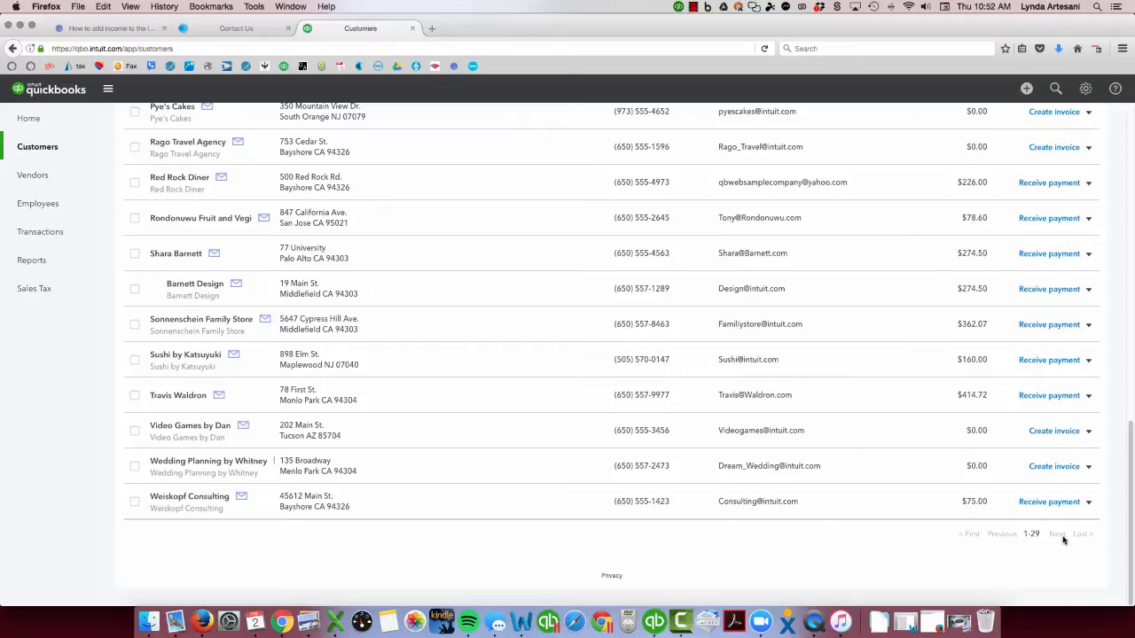
pyautogui.scroll(5, 369, 396)
pyautogui.scroll(15, 369, 395)
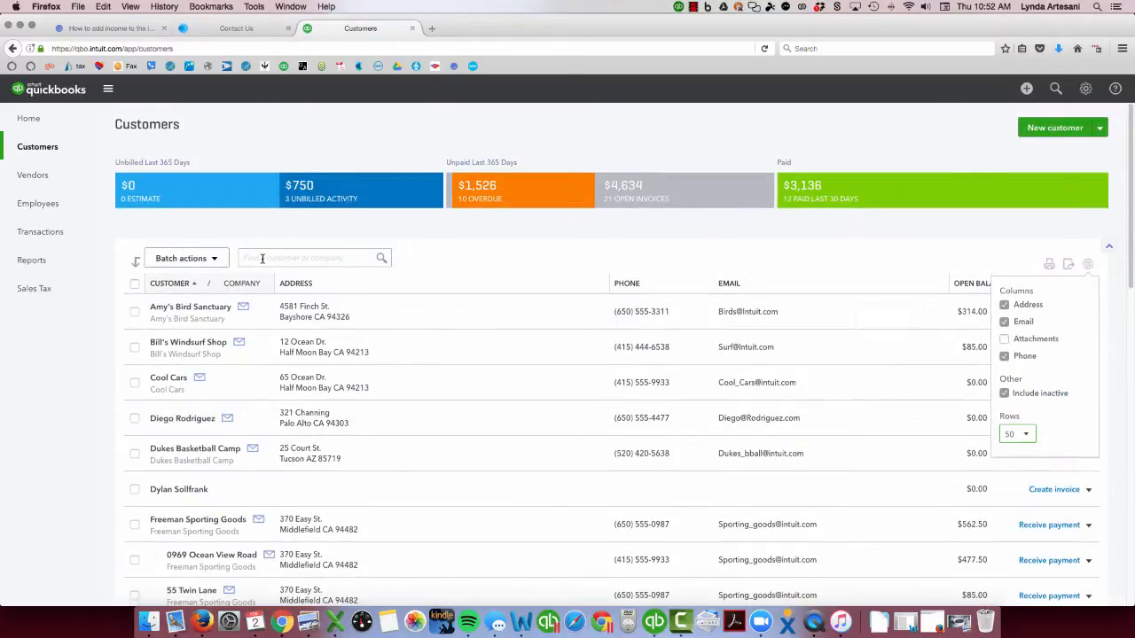
# Find a customer by first name in the customer list, open the matching record, and return to the list.
pyautogui.click(262, 258)
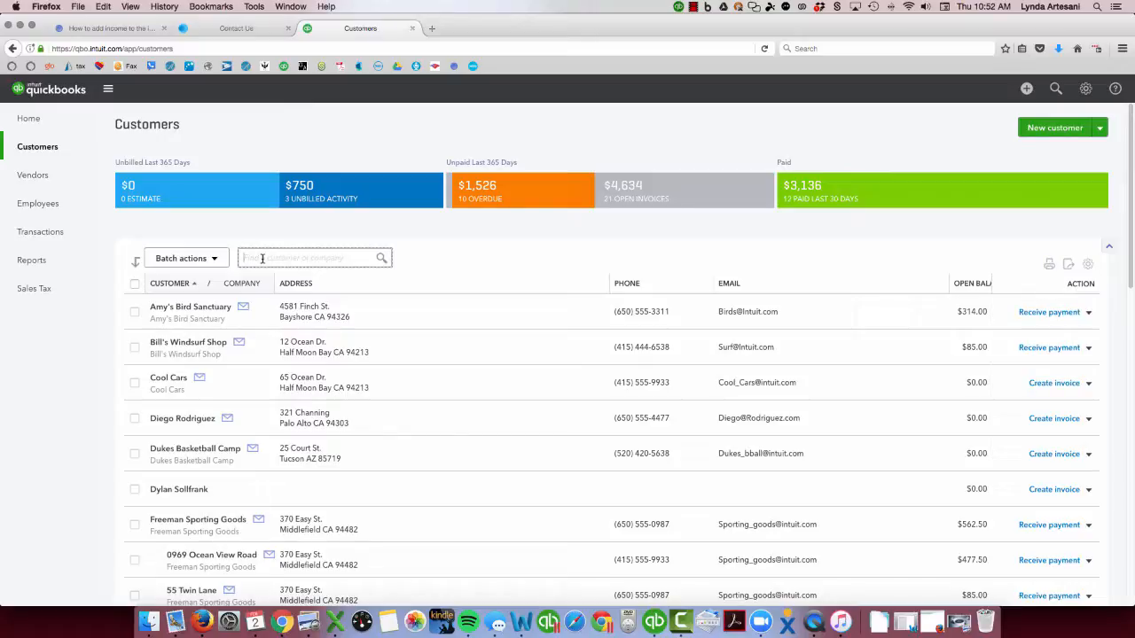
pyautogui.write('bob')
pyautogui.press('BackSpace')
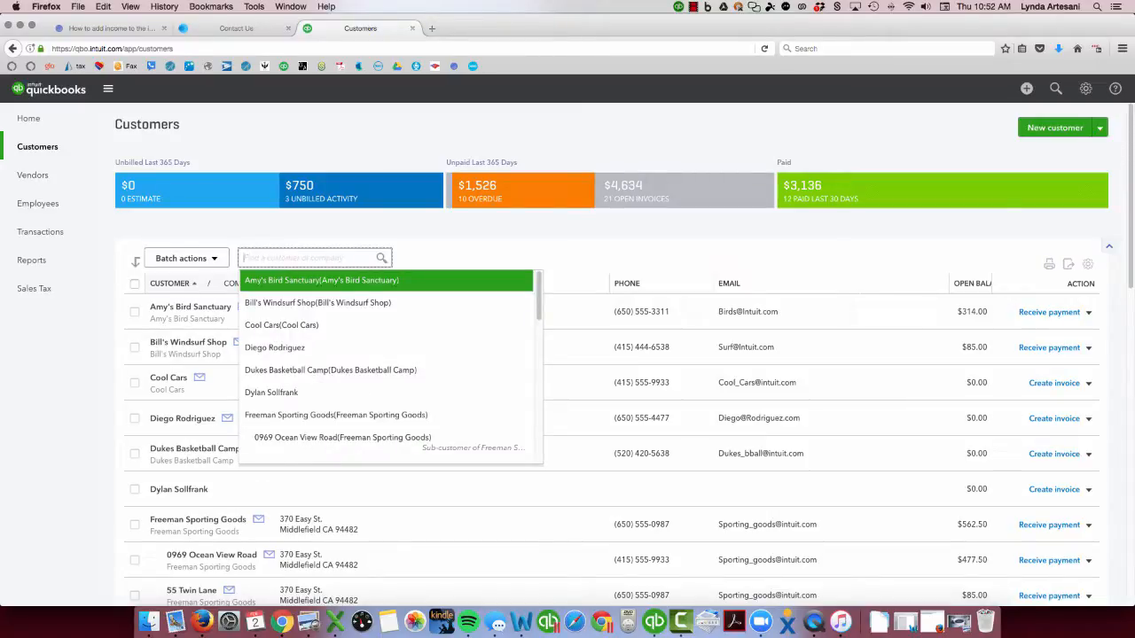
pyautogui.write('dylan')
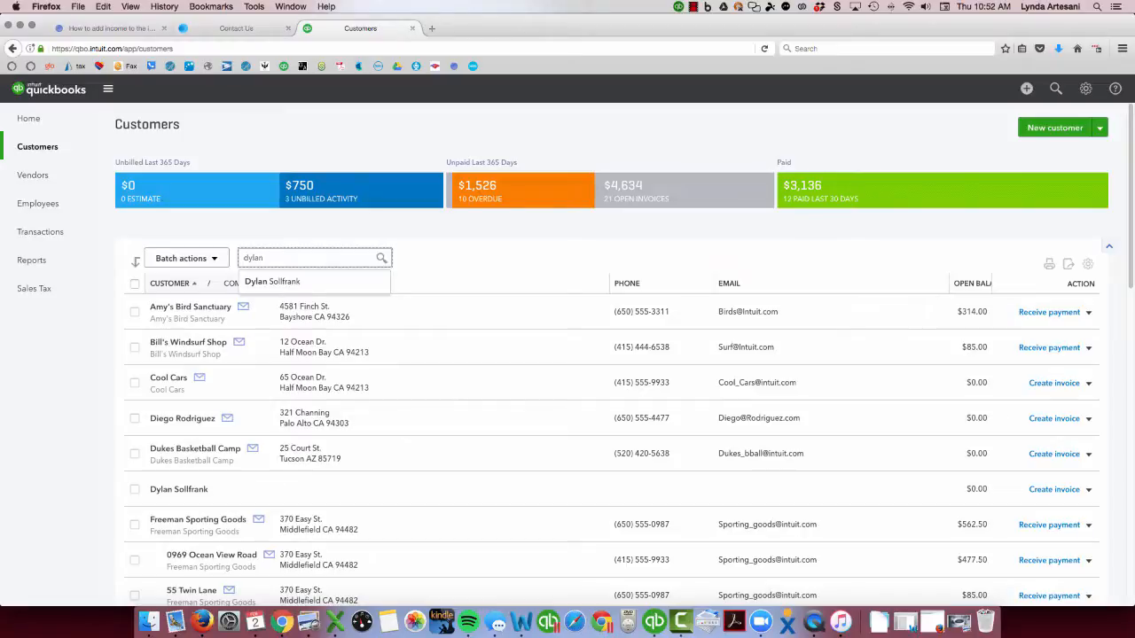
pyautogui.click(268, 286)
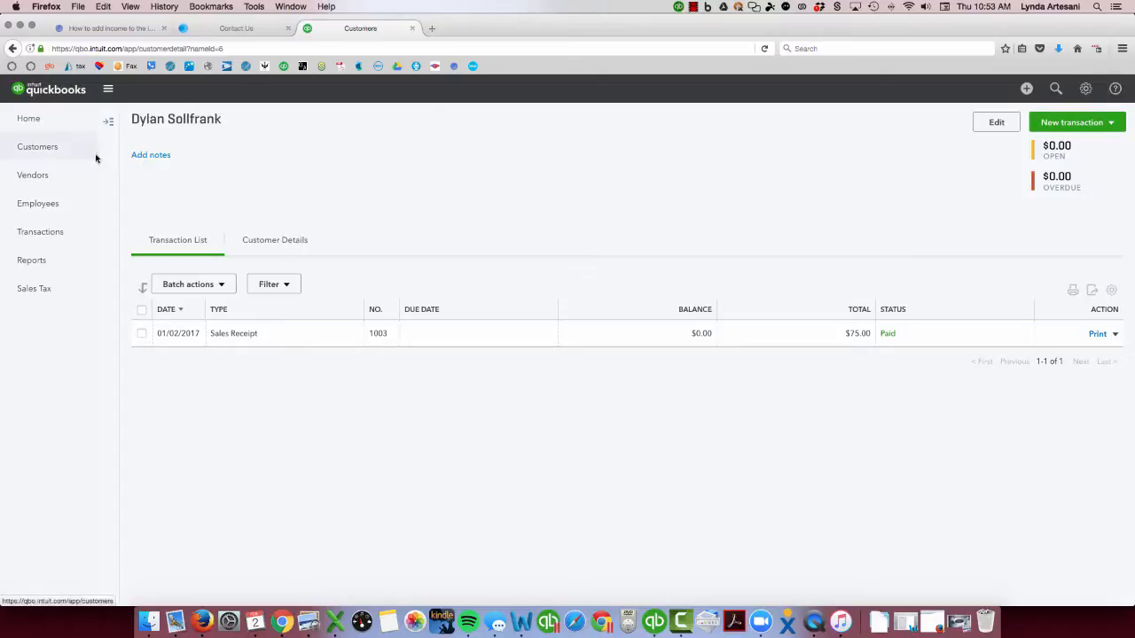
pyautogui.click(63, 149)
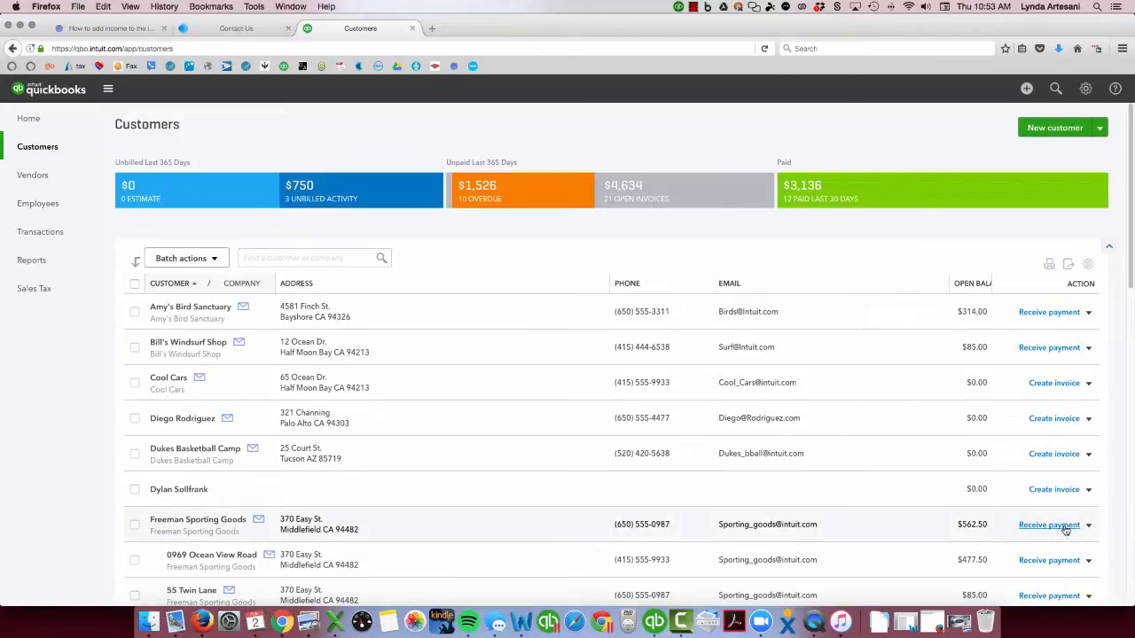
# Start receiving a payment from Jeff's Jalopies with payment method Check and reference number 1234.
pyautogui.scroll(-5, 1066, 529)
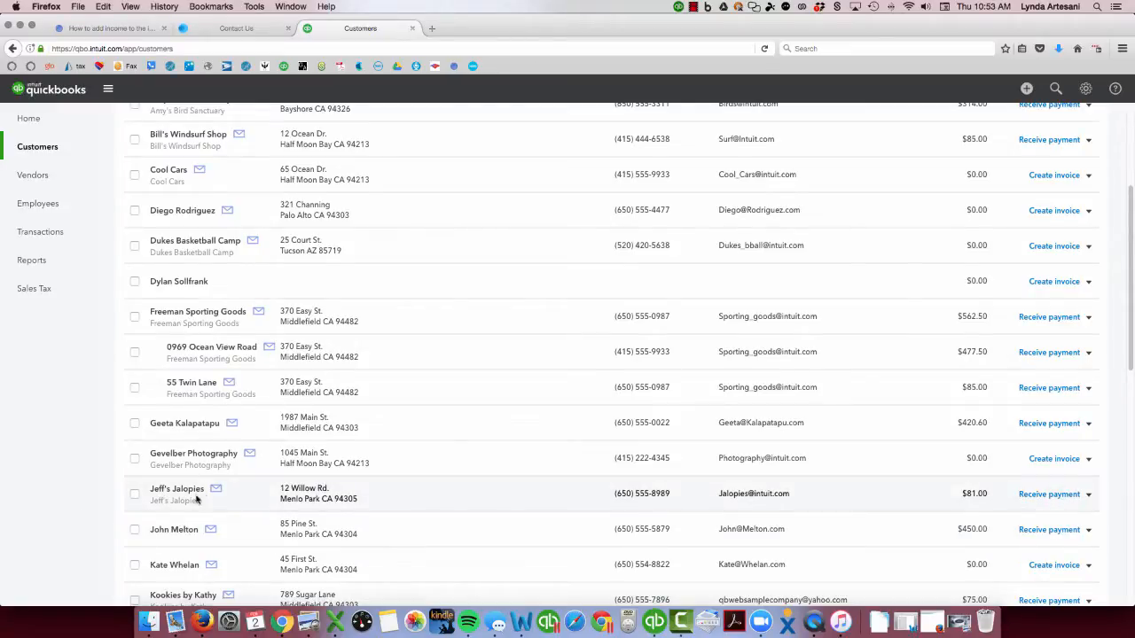
pyautogui.click(1068, 496)
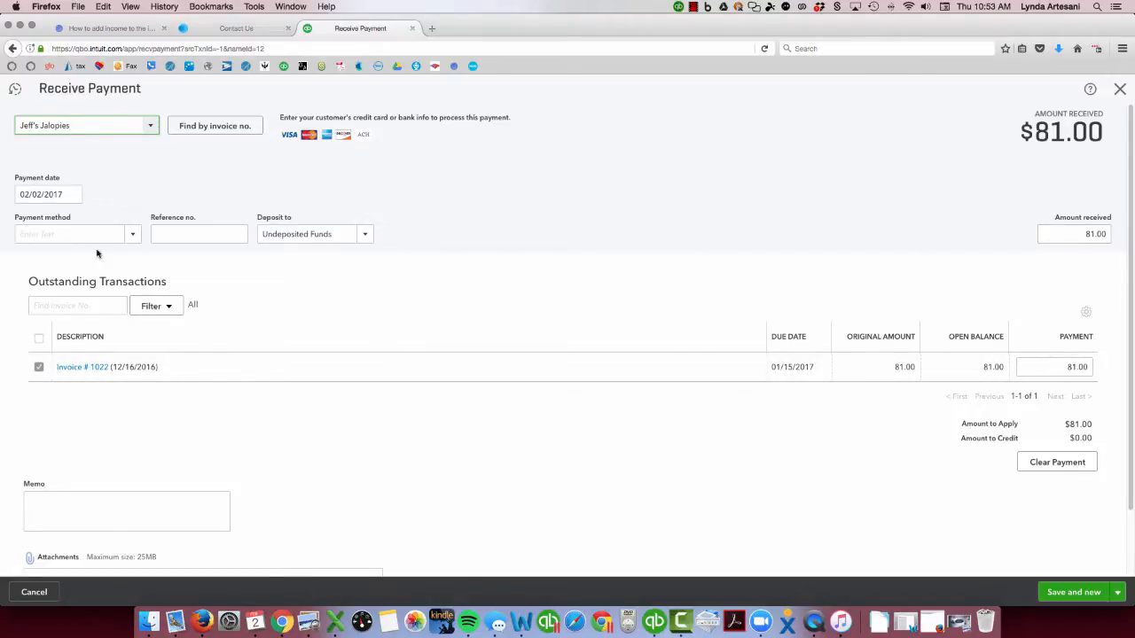
pyautogui.click(62, 234)
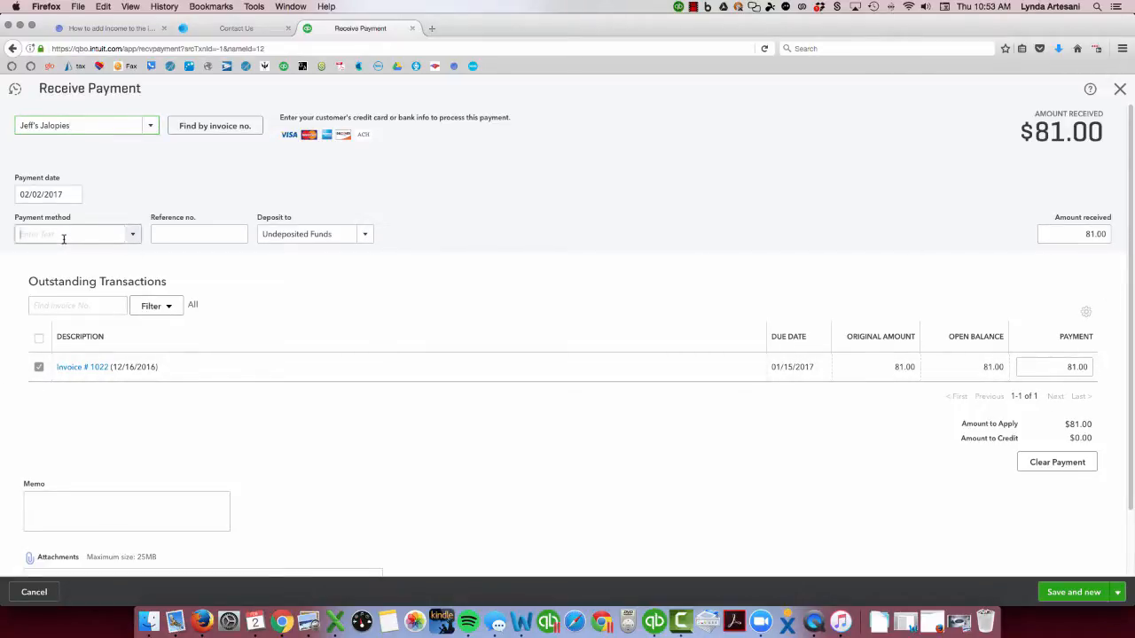
pyautogui.click(132, 235)
pyautogui.click(39, 322)
pyautogui.click(194, 231)
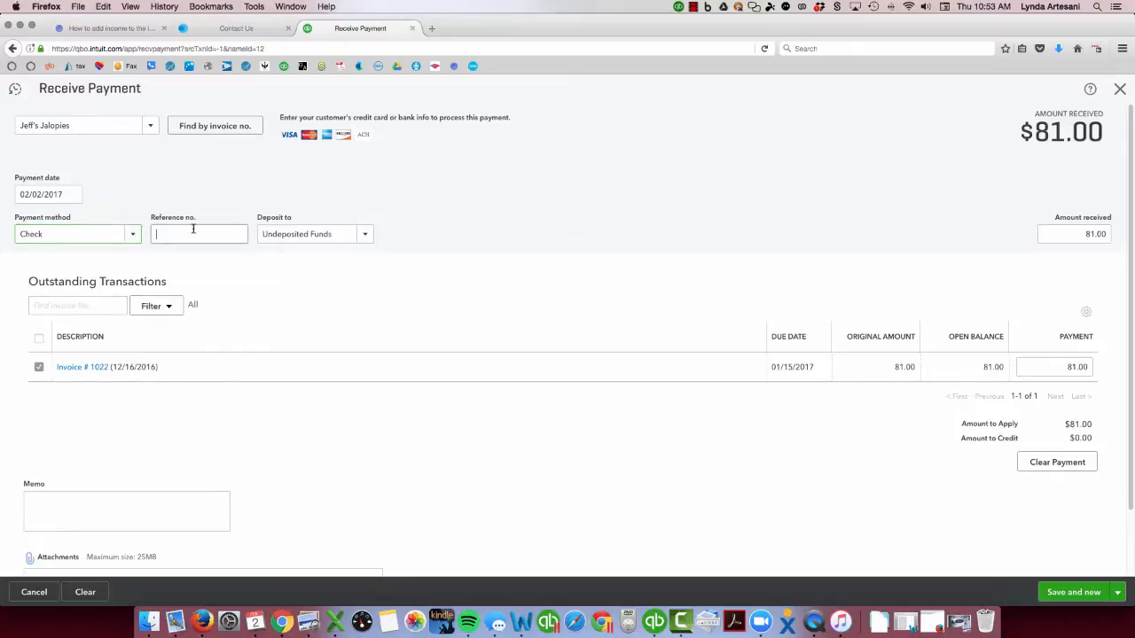
pyautogui.write('1234')
# Choose Checking as the deposit account for the payment and close the form without saving.
pyautogui.click(365, 236)
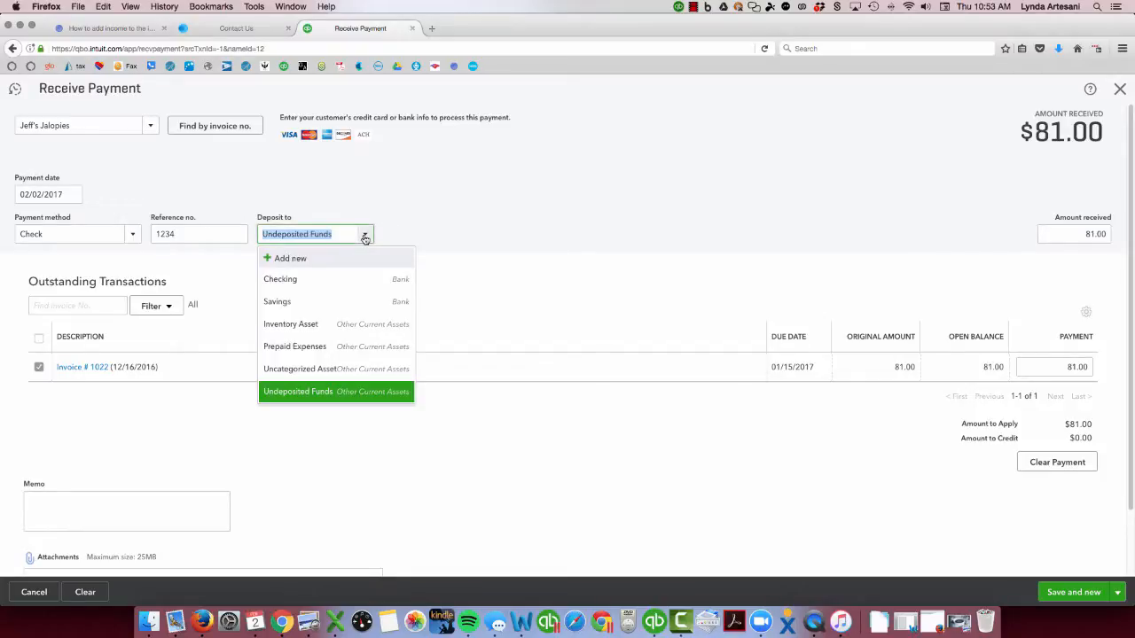
pyautogui.click(311, 280)
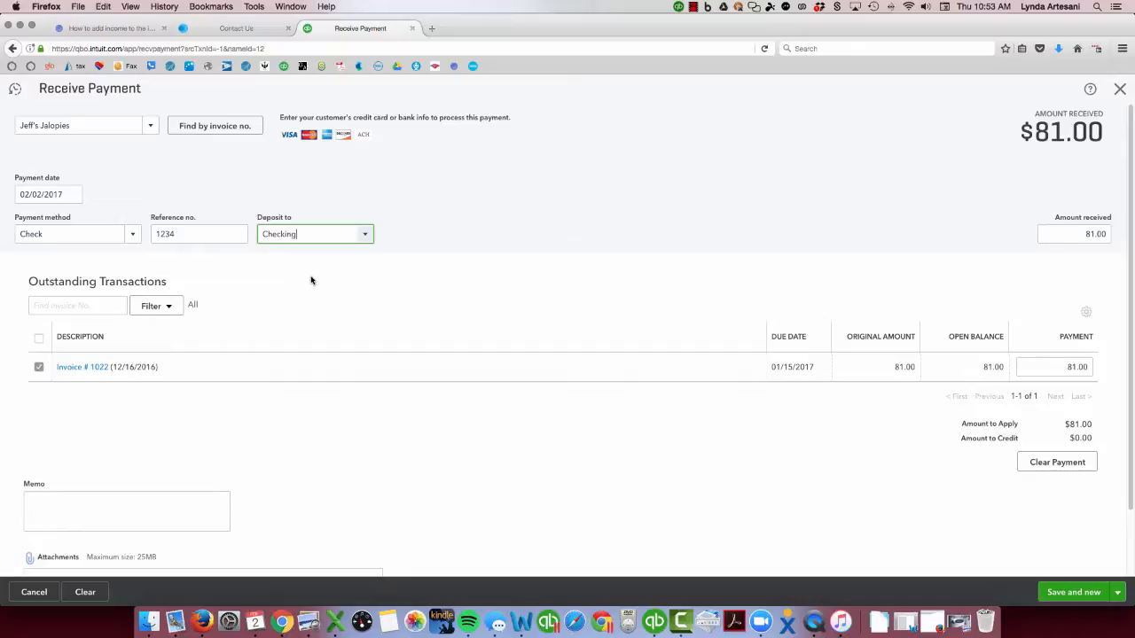
pyautogui.click(1121, 91)
pyautogui.click(651, 358)
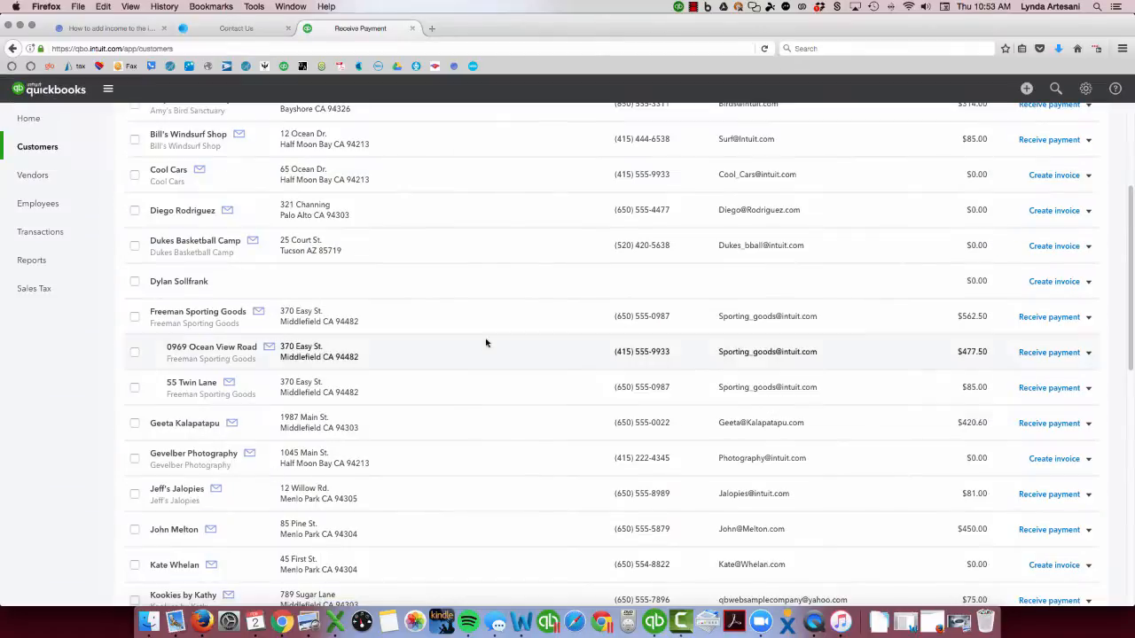
# Try to make the vendor Cal Telephone inactive from its vendor information, and close the form.
pyautogui.click(43, 174)
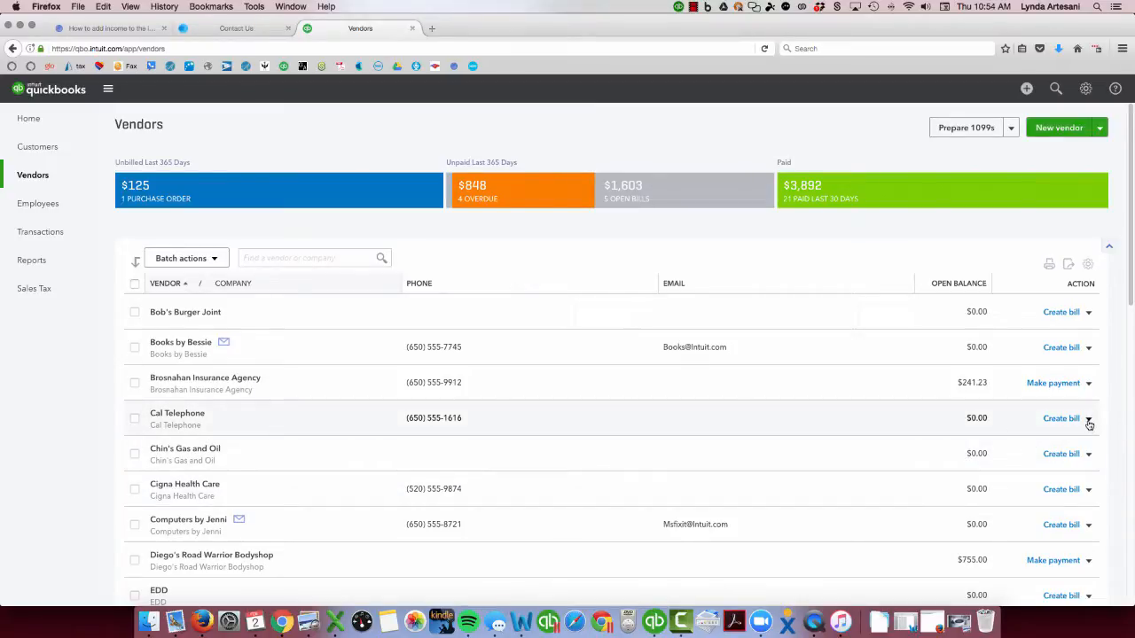
pyautogui.click(154, 417)
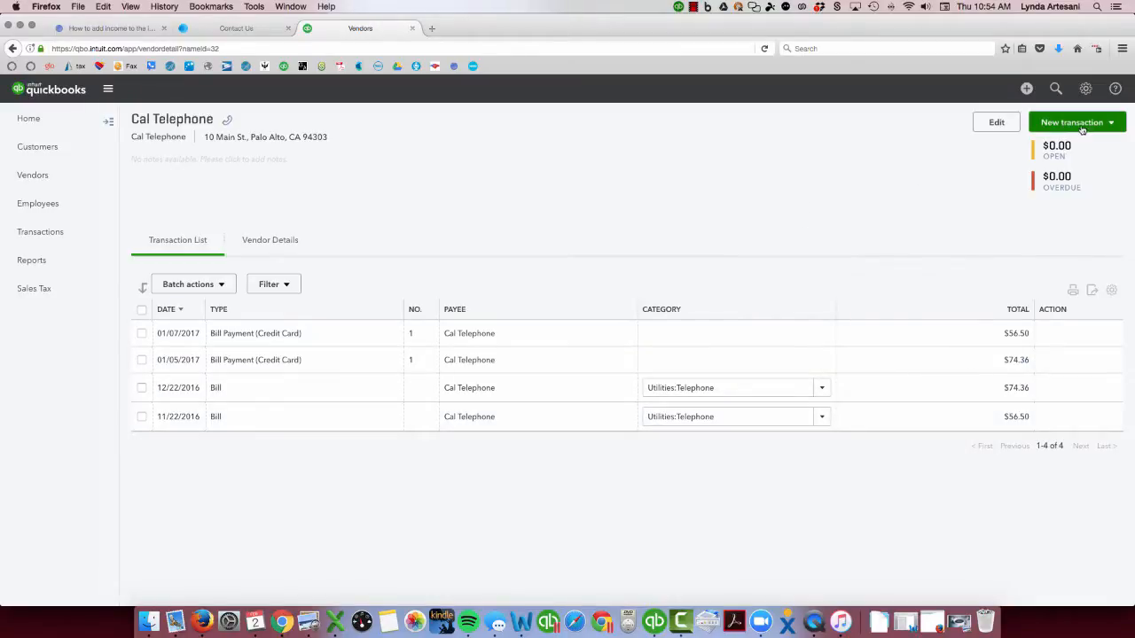
pyautogui.click(998, 122)
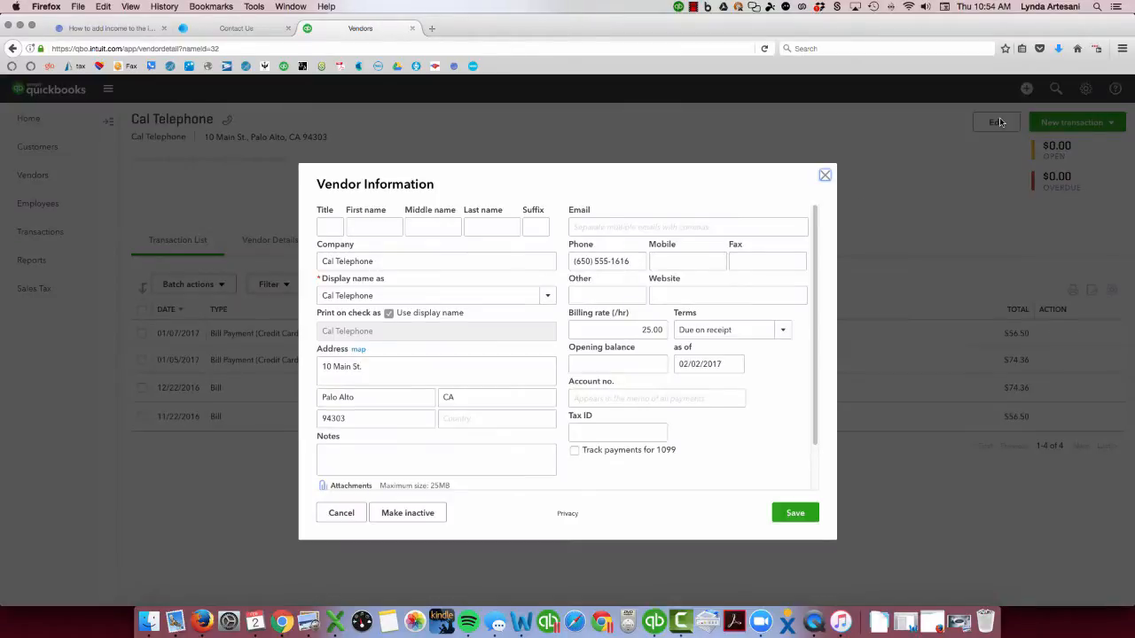
pyautogui.click(395, 513)
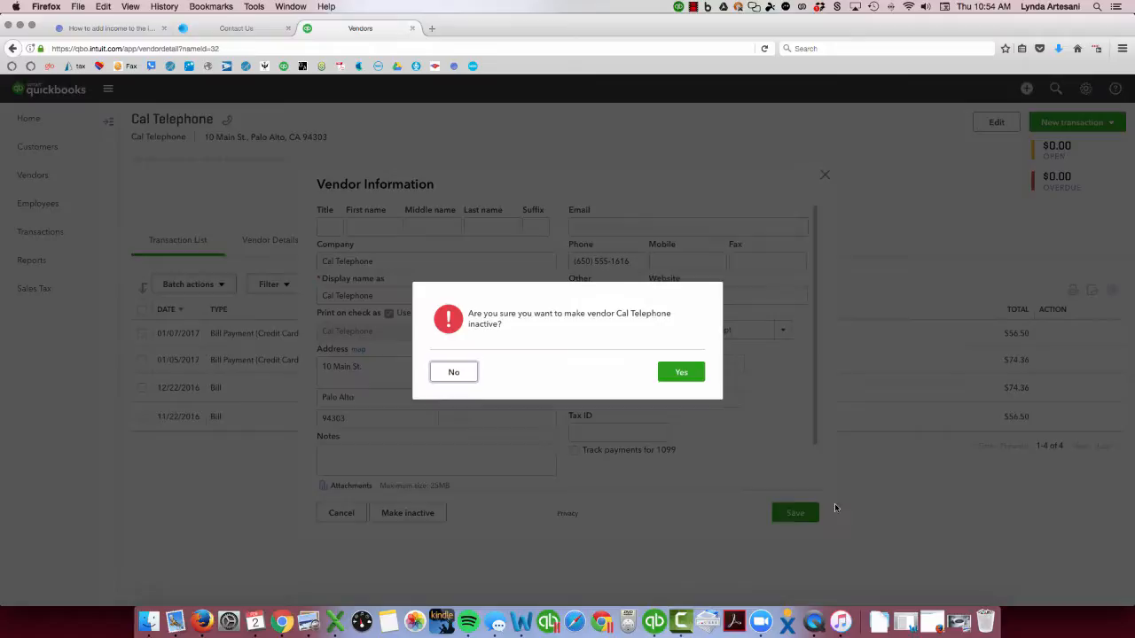
pyautogui.click(684, 376)
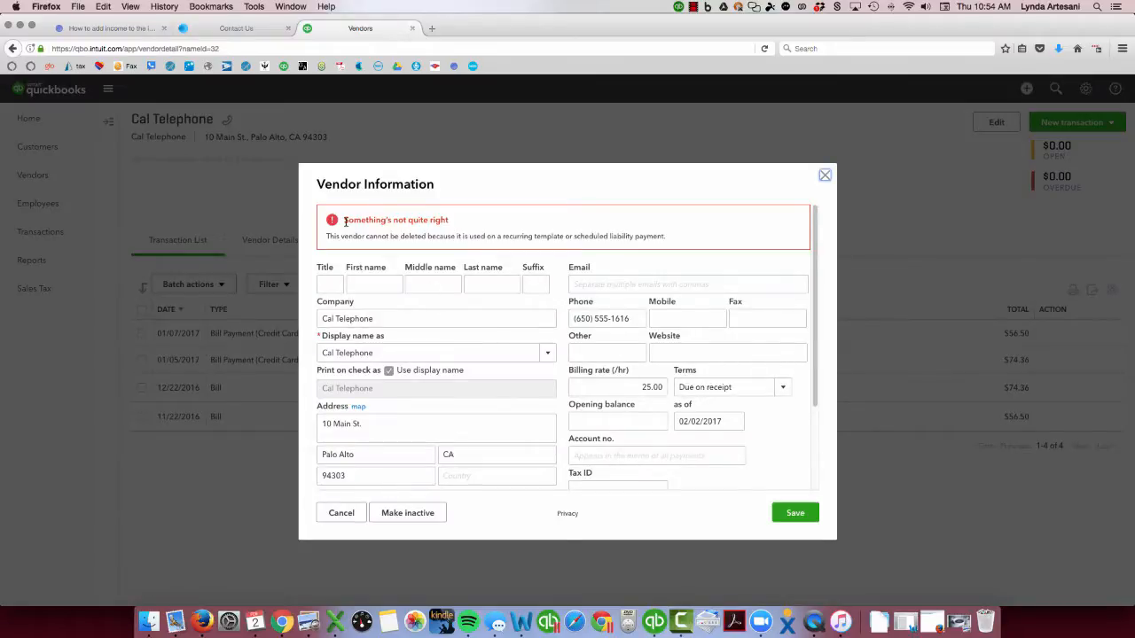
pyautogui.click(824, 175)
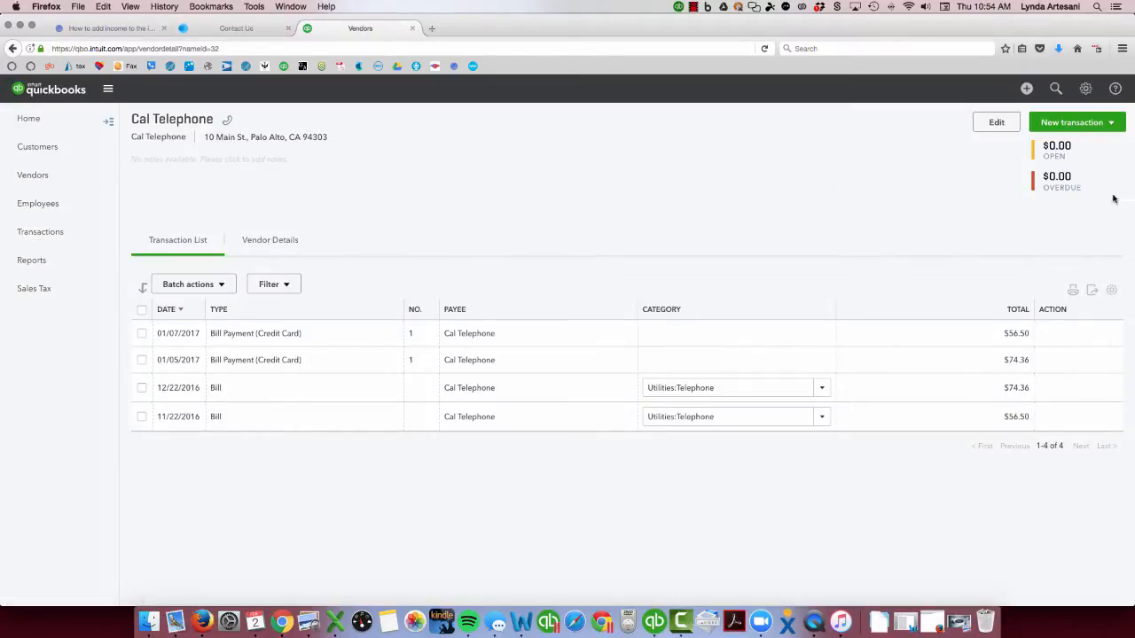
# Open the company's list of recurring transactions.
pyautogui.click(1088, 91)
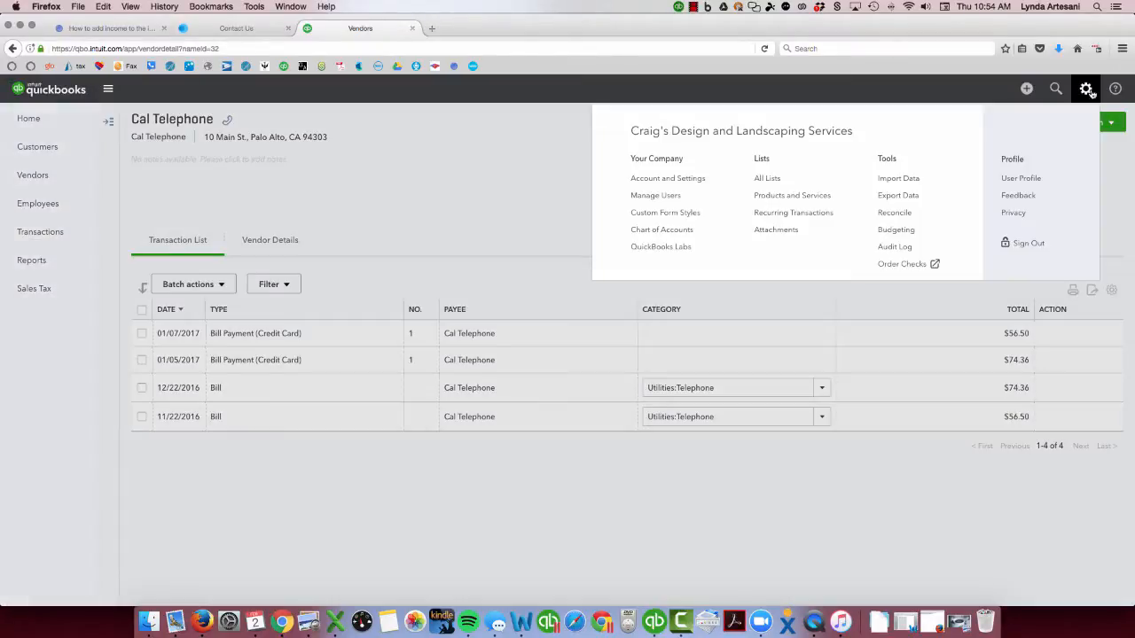
pyautogui.click(765, 215)
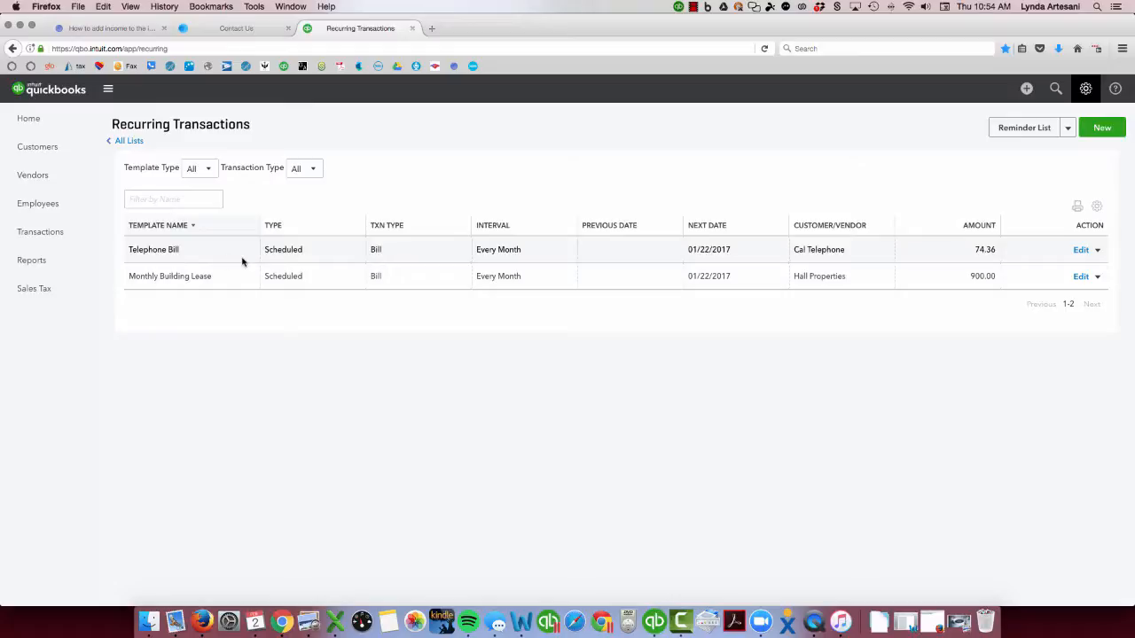
# Delete the Telephone Bill template for Cal Telephone from the recurring transactions and confirm the deletion.
pyautogui.click(1080, 252)
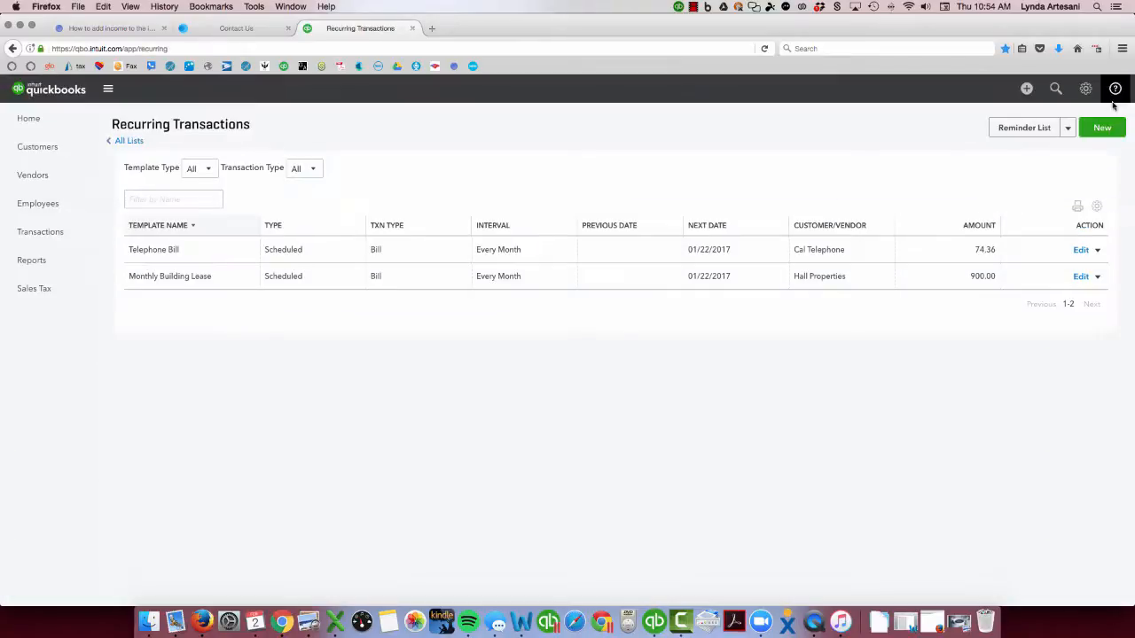
pyautogui.click(1097, 250)
pyautogui.click(1026, 308)
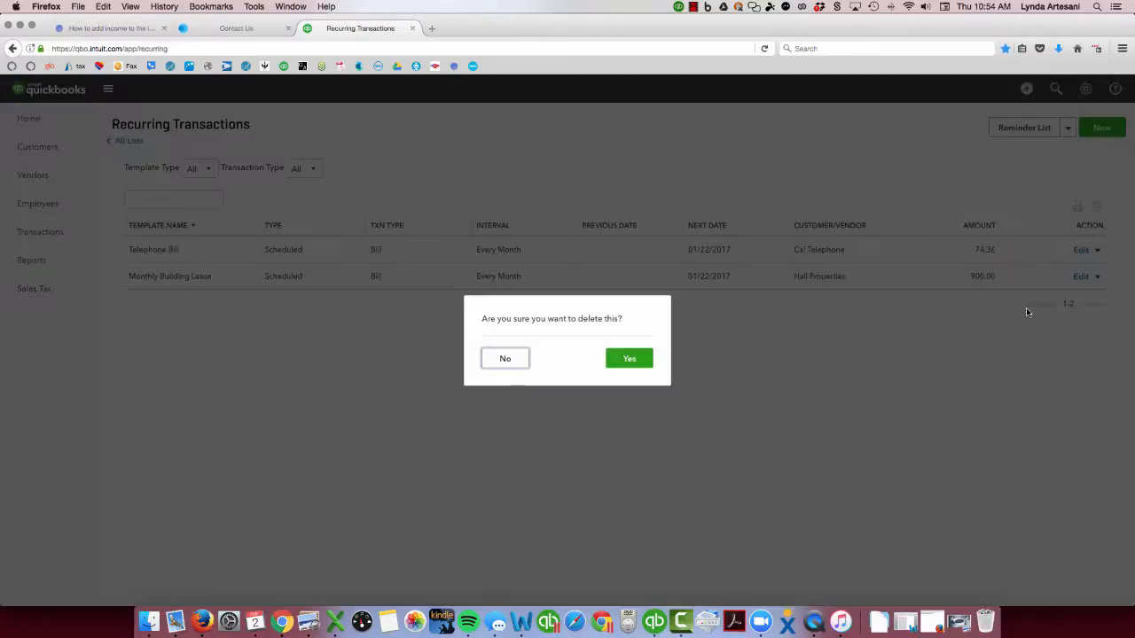
pyautogui.click(633, 358)
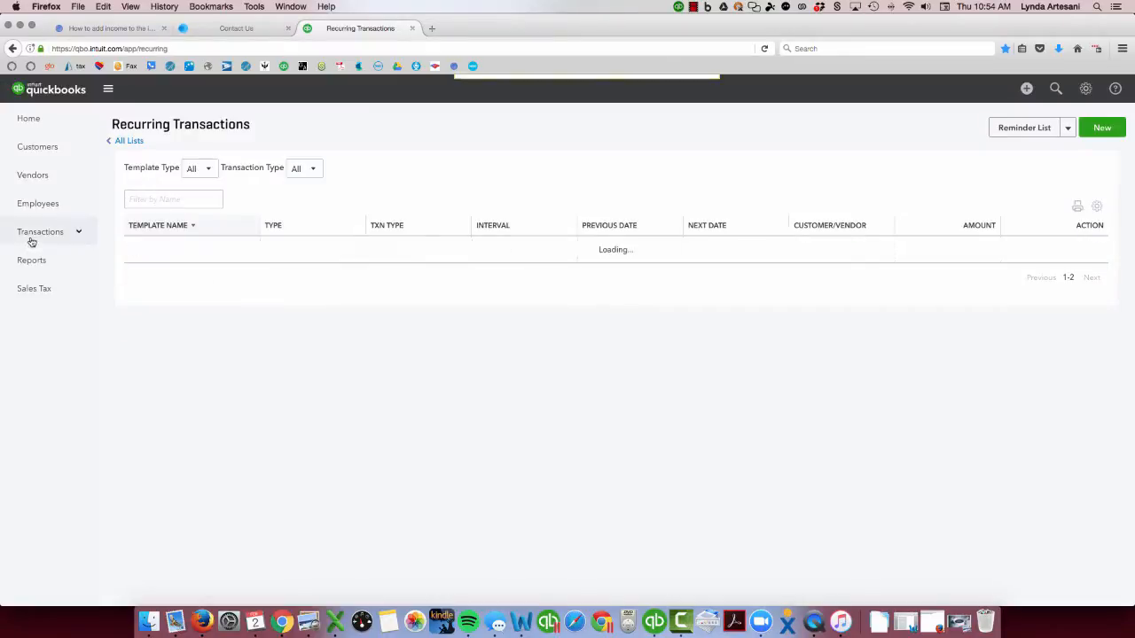
# Make the vendor Cal Telephone inactive directly from the vendor list and confirm the change.
pyautogui.click(34, 176)
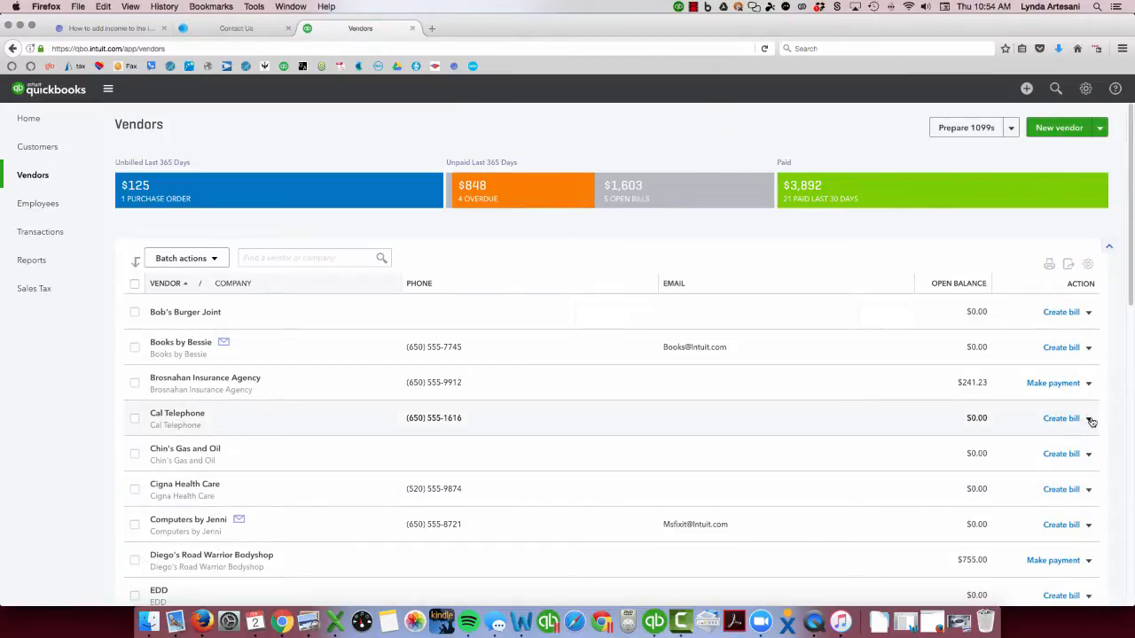
pyautogui.click(1089, 419)
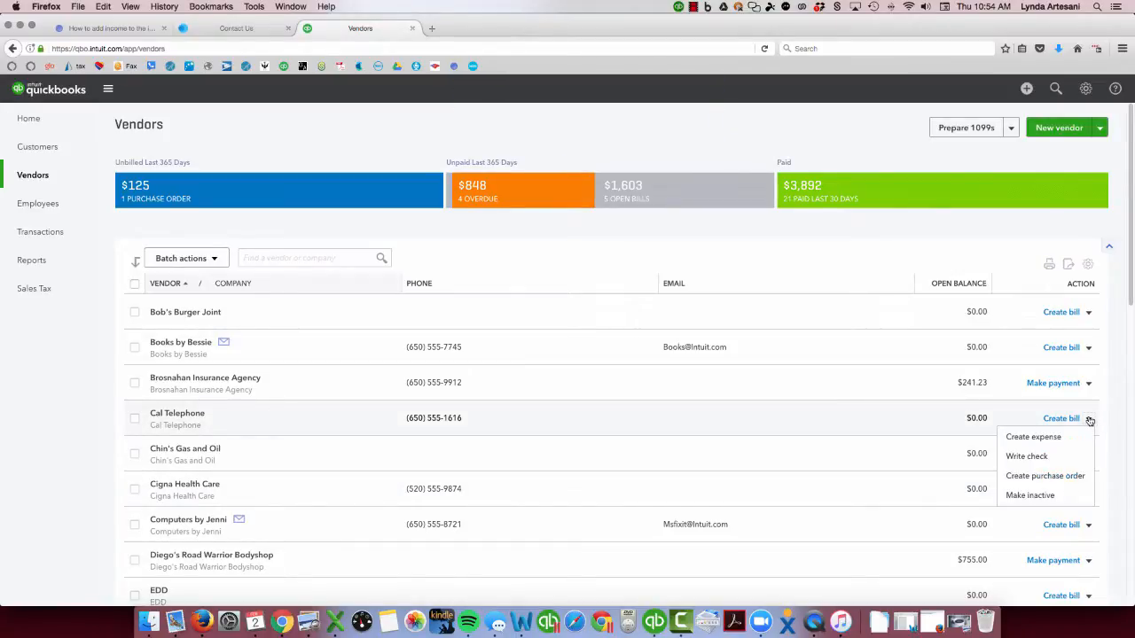
pyautogui.click(1031, 499)
pyautogui.click(655, 371)
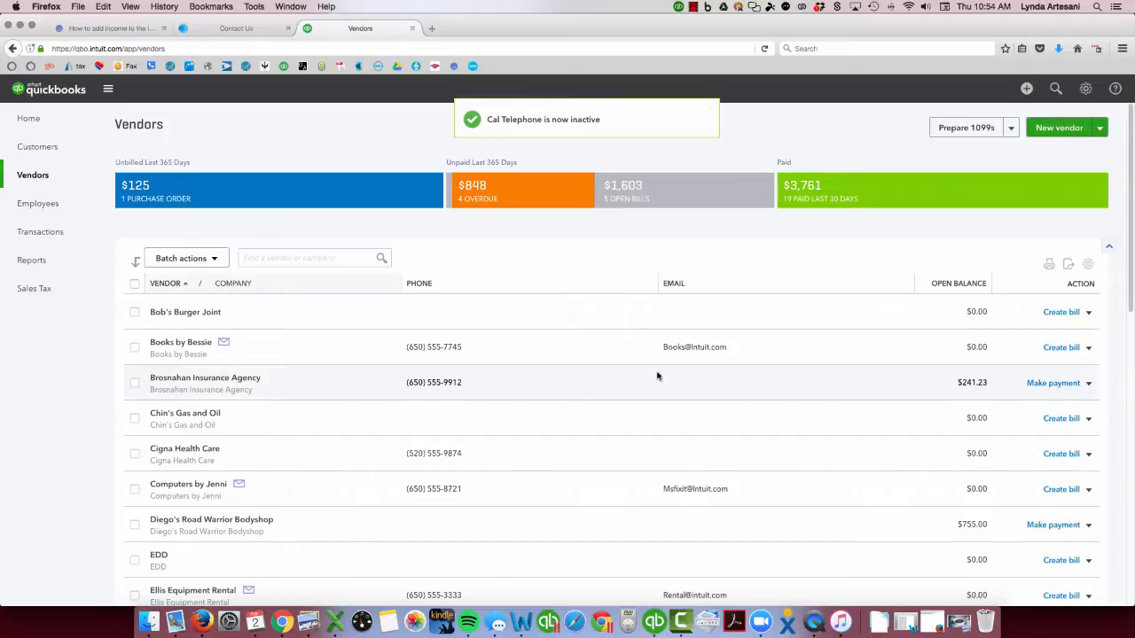
# Set the vendor list to include inactive vendors and show 300 rows.
pyautogui.click(1089, 268)
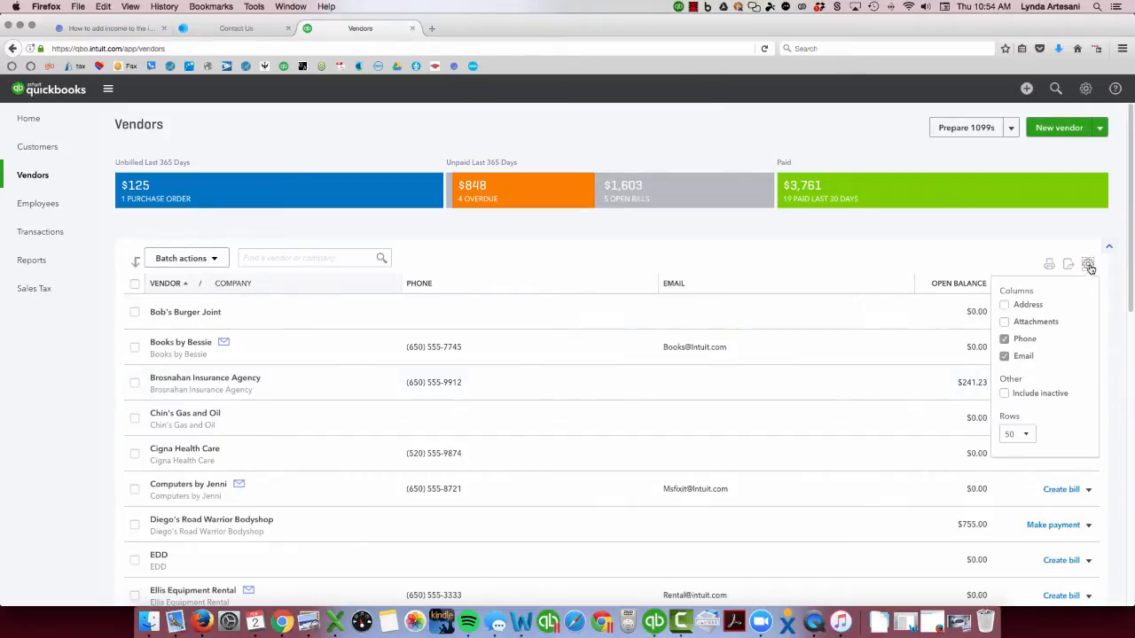
pyautogui.click(1010, 393)
pyautogui.click(1027, 435)
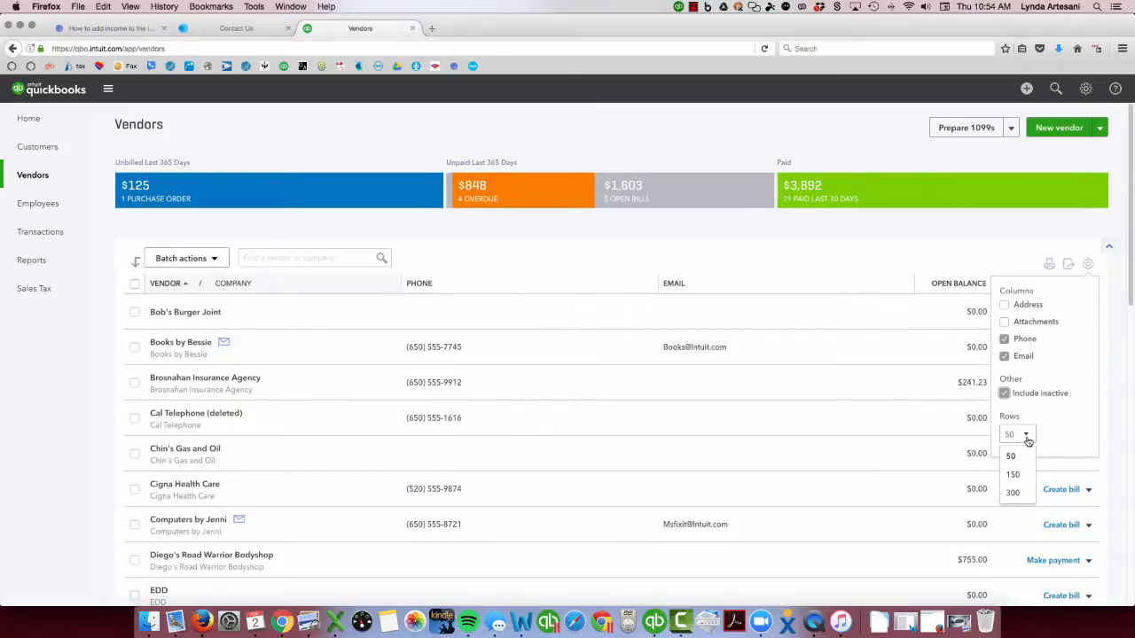
pyautogui.click(1011, 494)
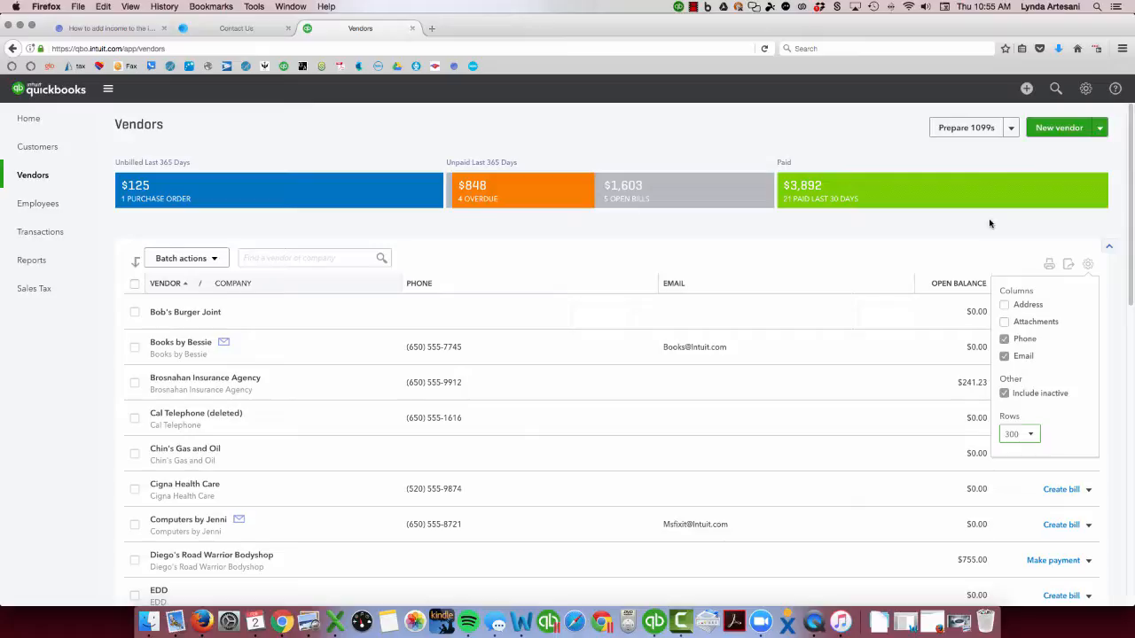
pyautogui.click(954, 223)
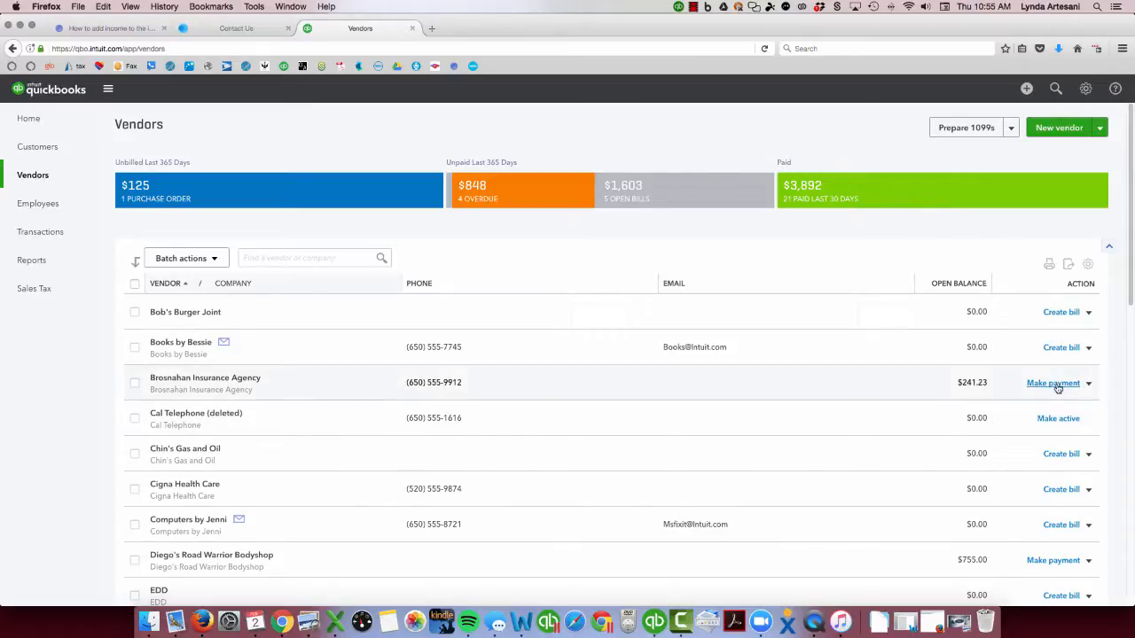
# Start a bill payment to Brosnahan Insurance Agency from the Checking account and mark its check to print later.
pyautogui.click(1053, 383)
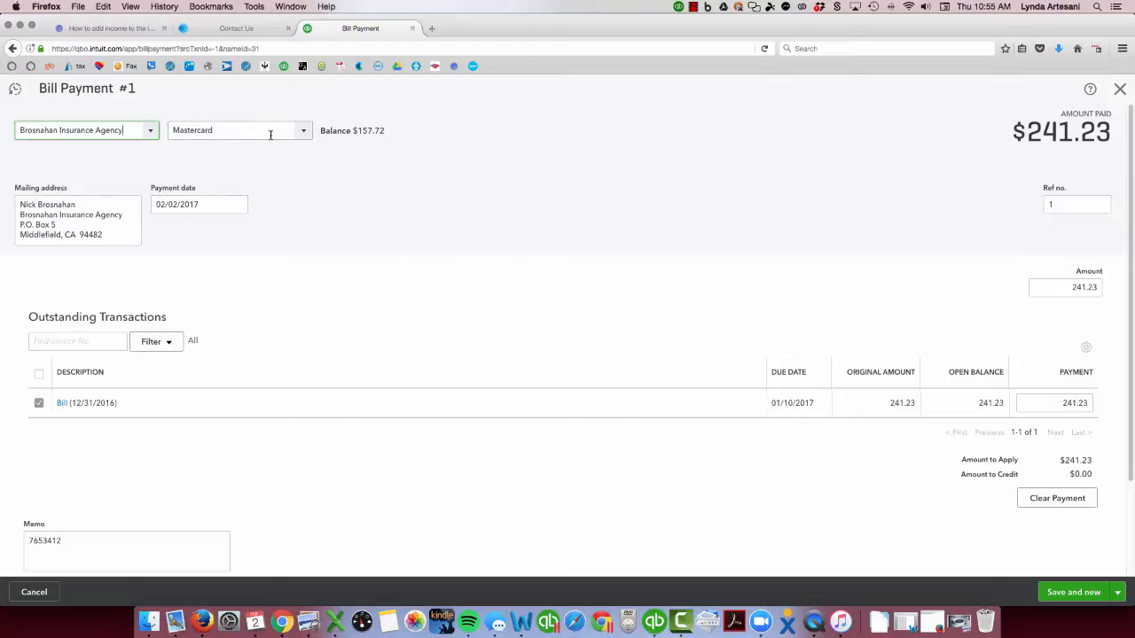
pyautogui.click(301, 132)
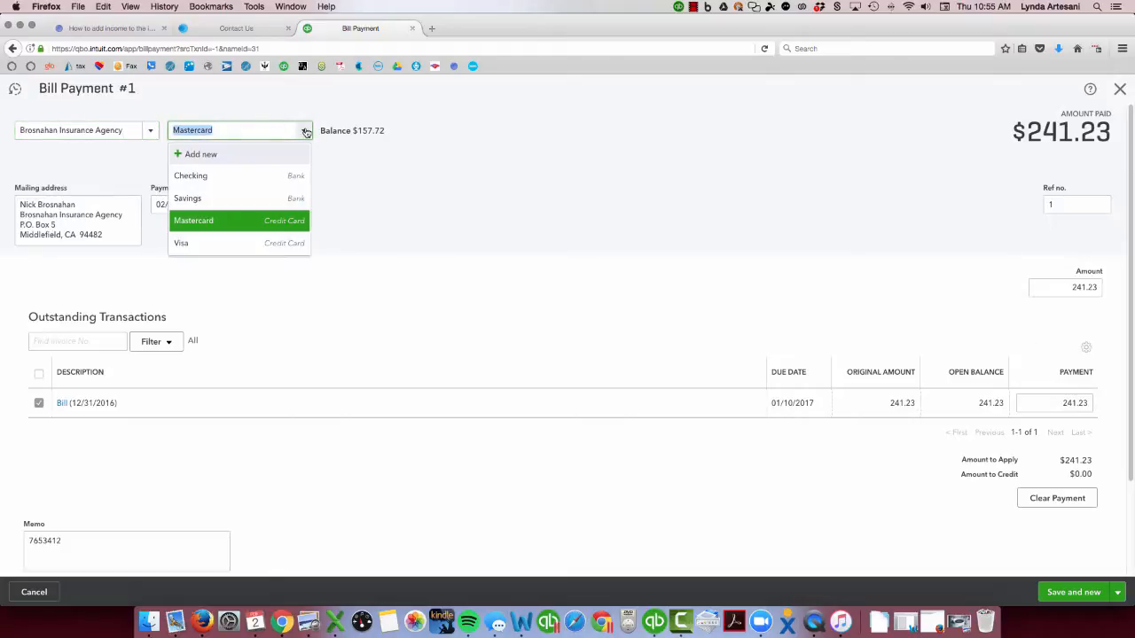
pyautogui.click(235, 174)
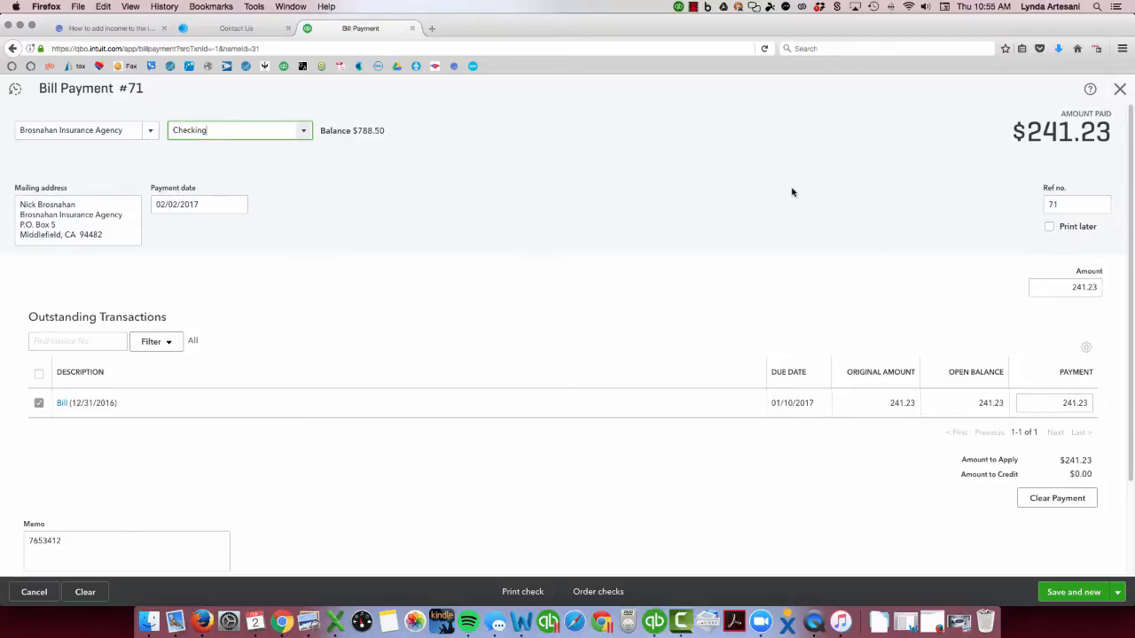
pyautogui.click(1049, 226)
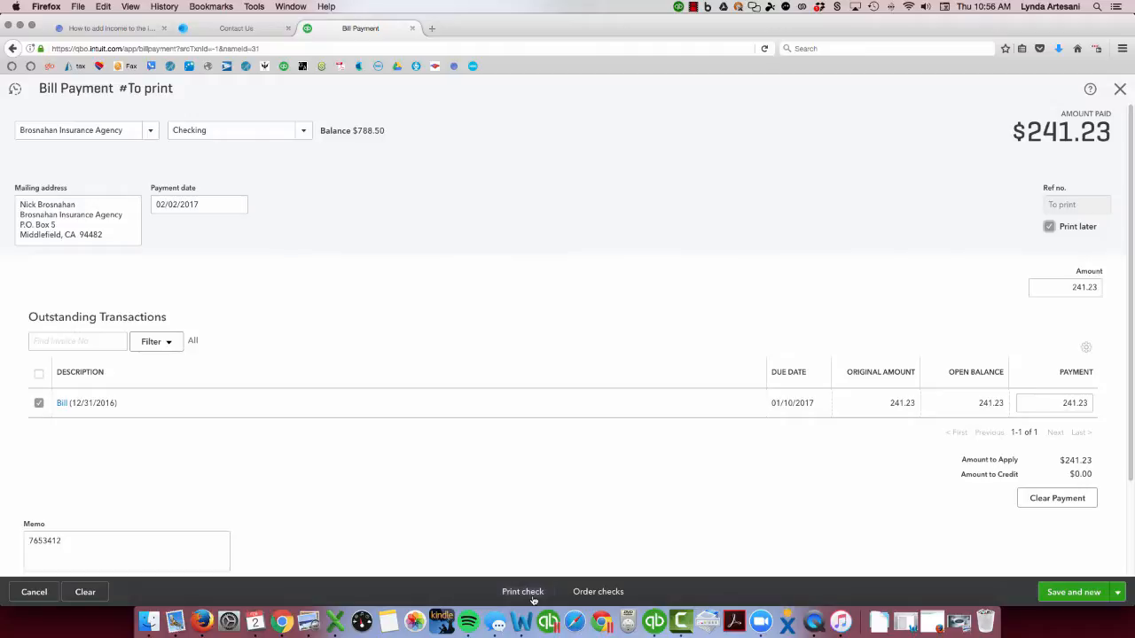
pyautogui.click(961, 619)
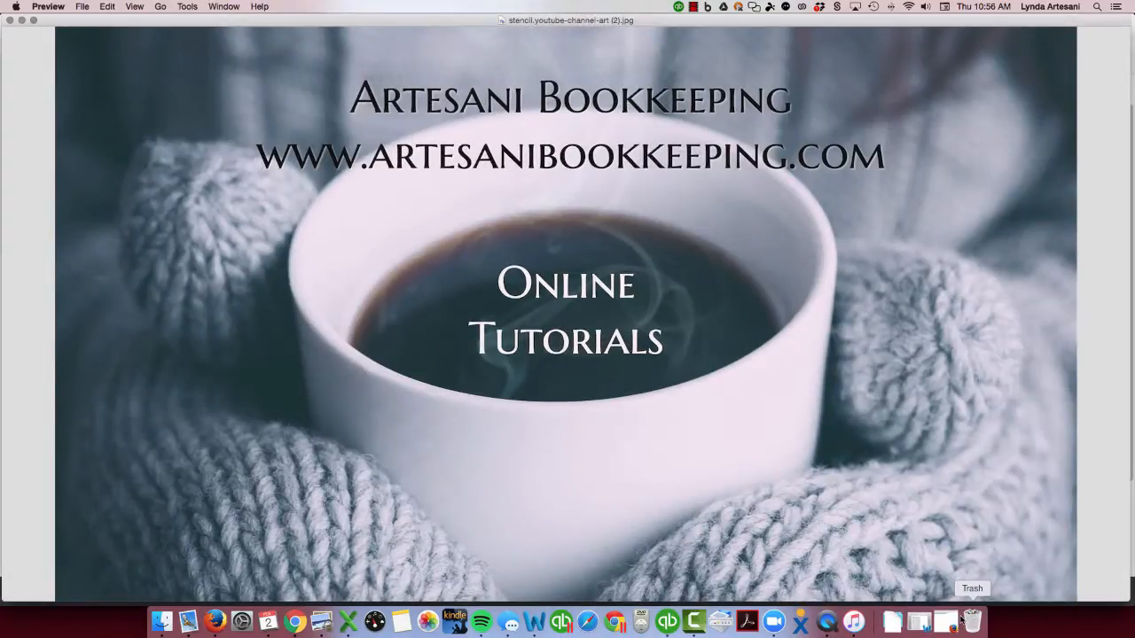